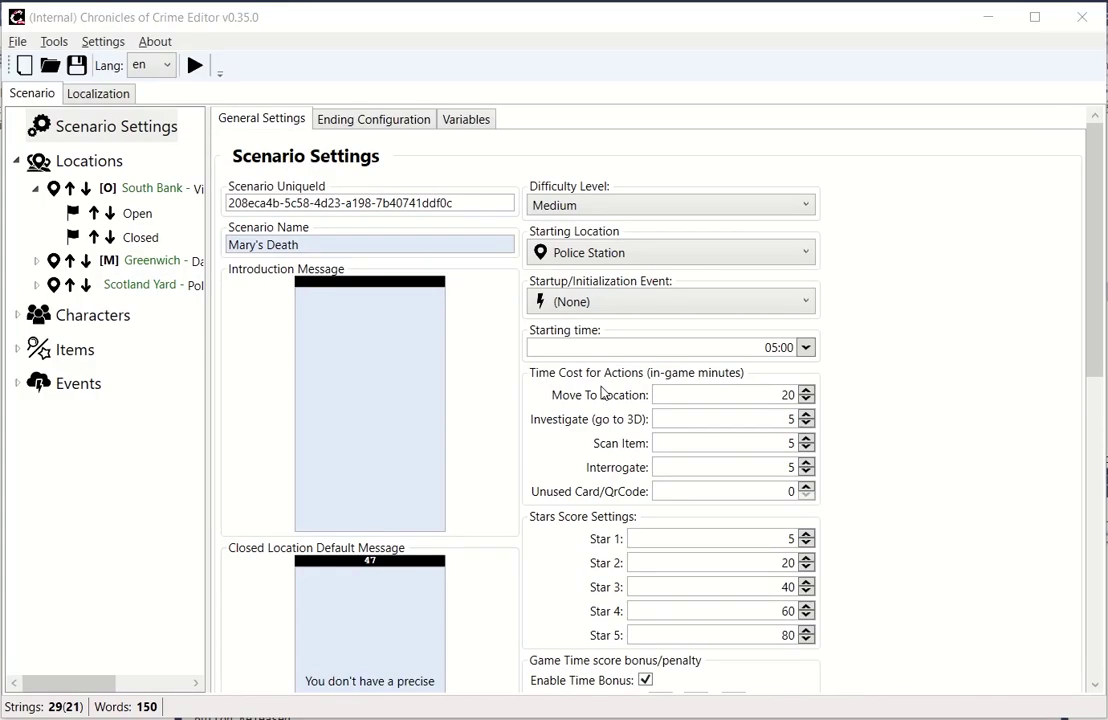
Step: Type throwaway test lines, including an '@' line, into the empty introduction message
left_click(397, 355)
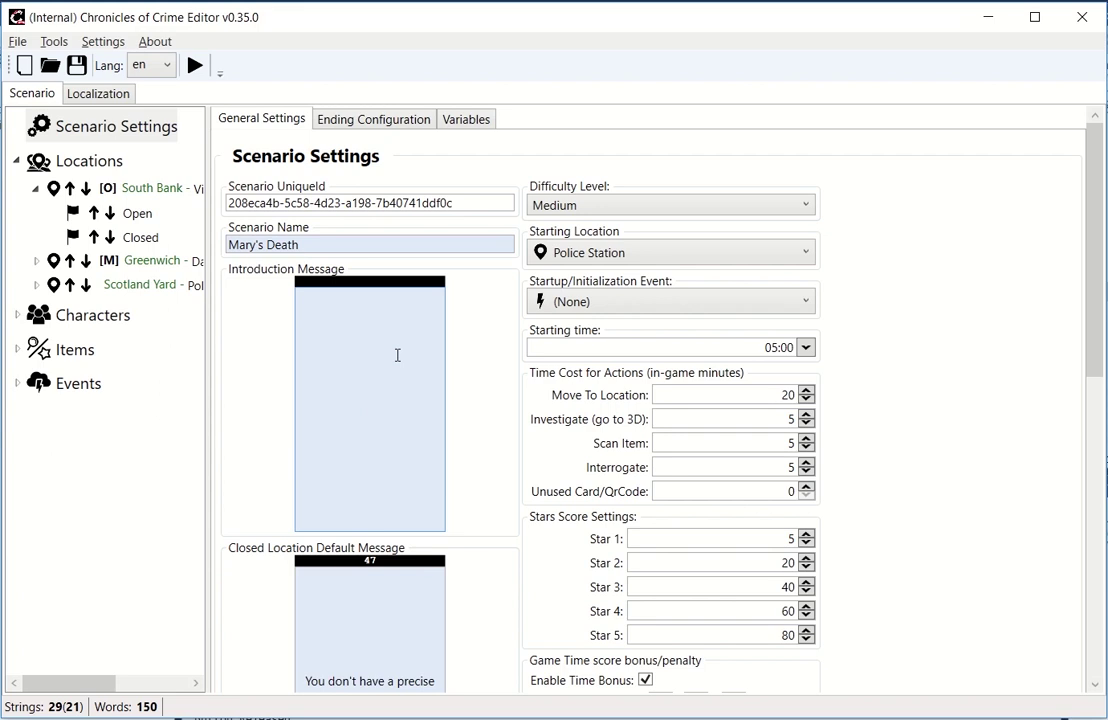
type("we w wef we f webf w")
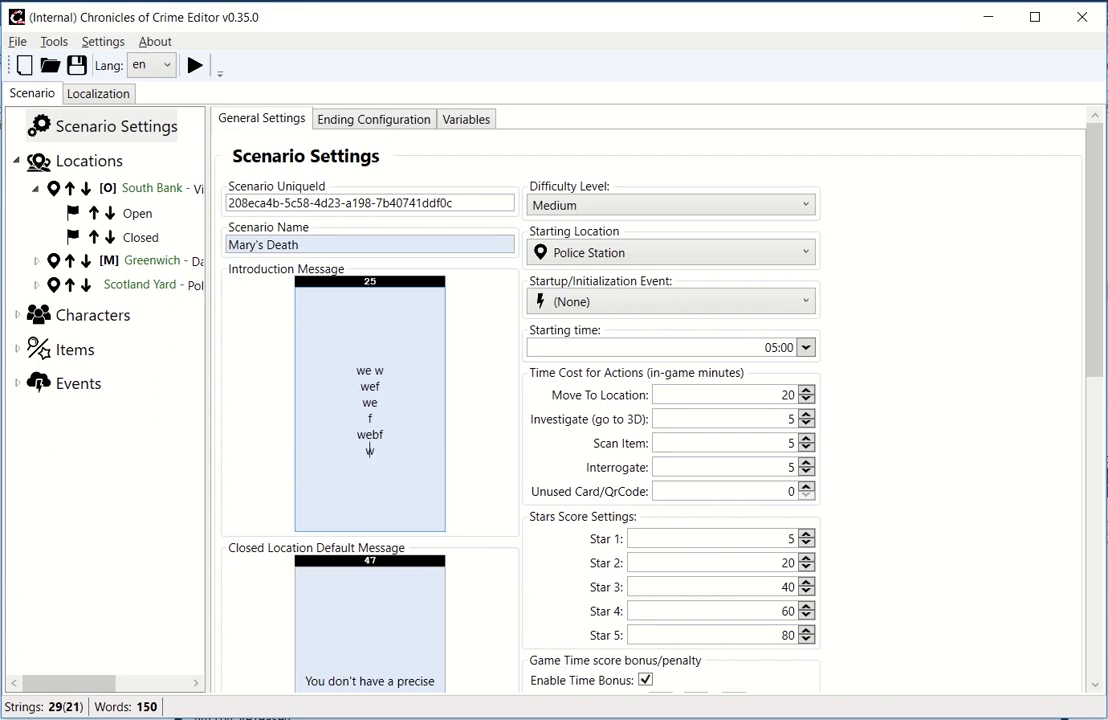
type("bfw")
key("Return")
type("efew")
key("Return")
type("web")
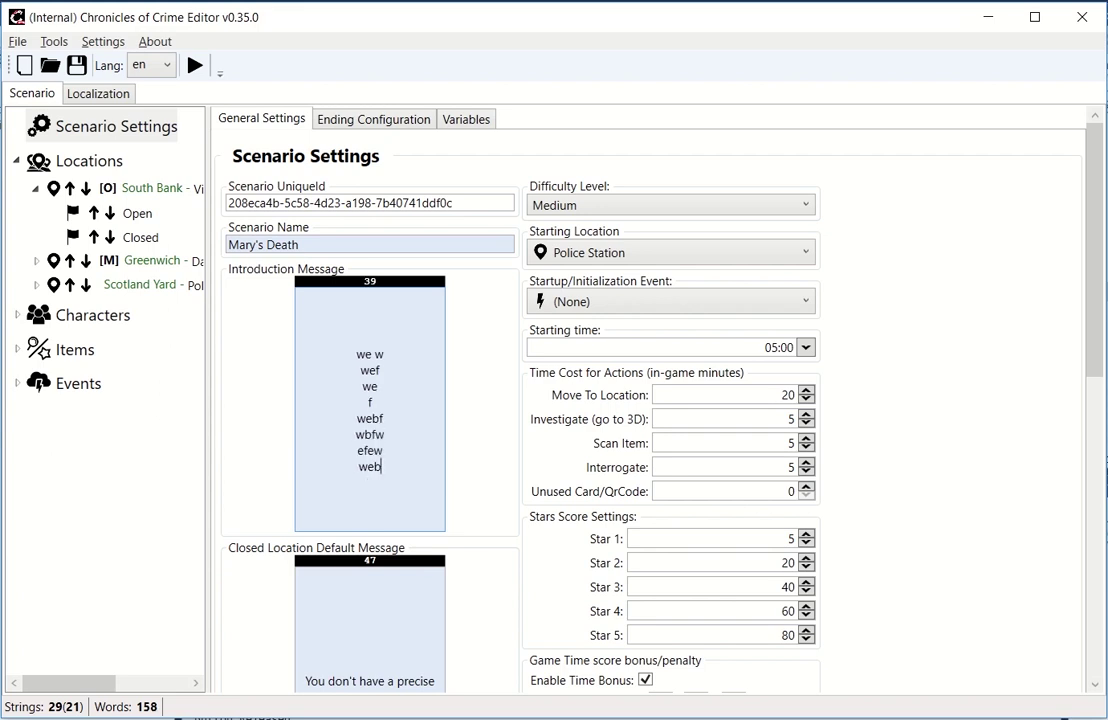
key("Return")
key("BackSpace")
key("Return")
type("@")
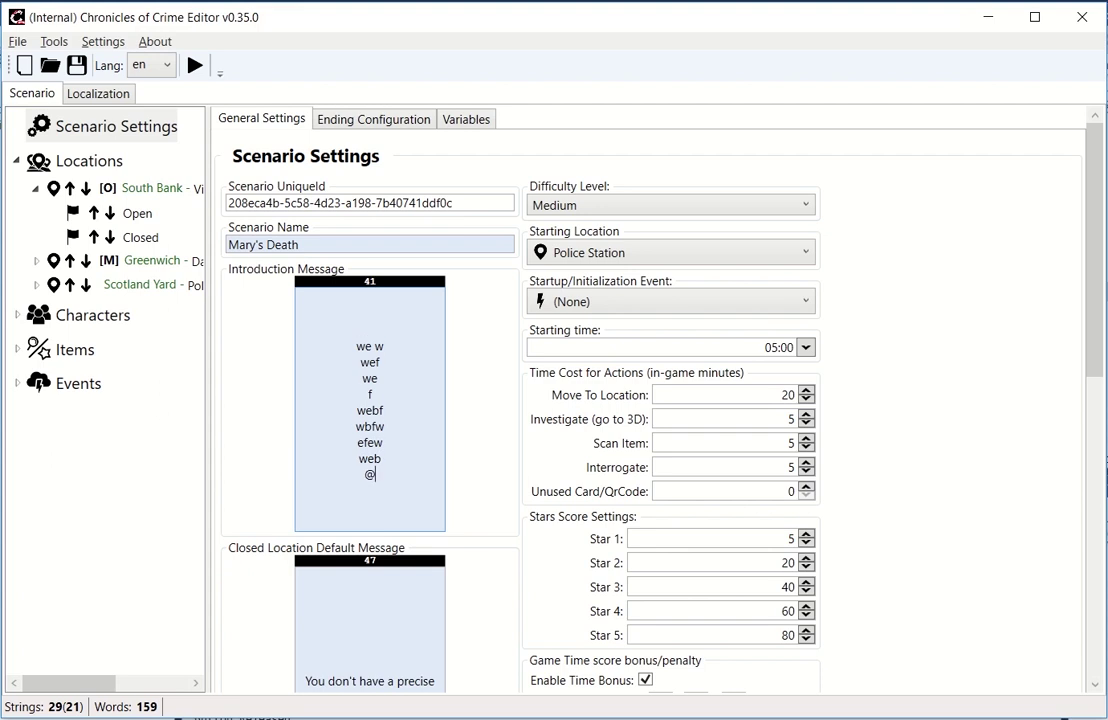
key("Return")
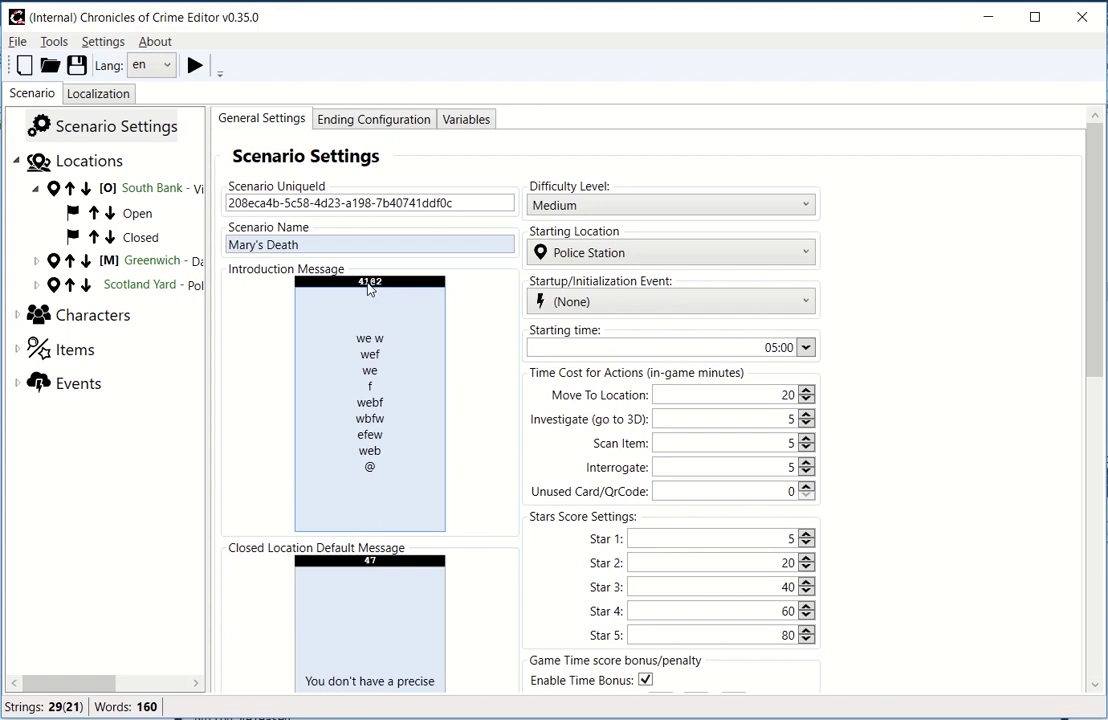
type("ewgeggwegeg")
key("Return")
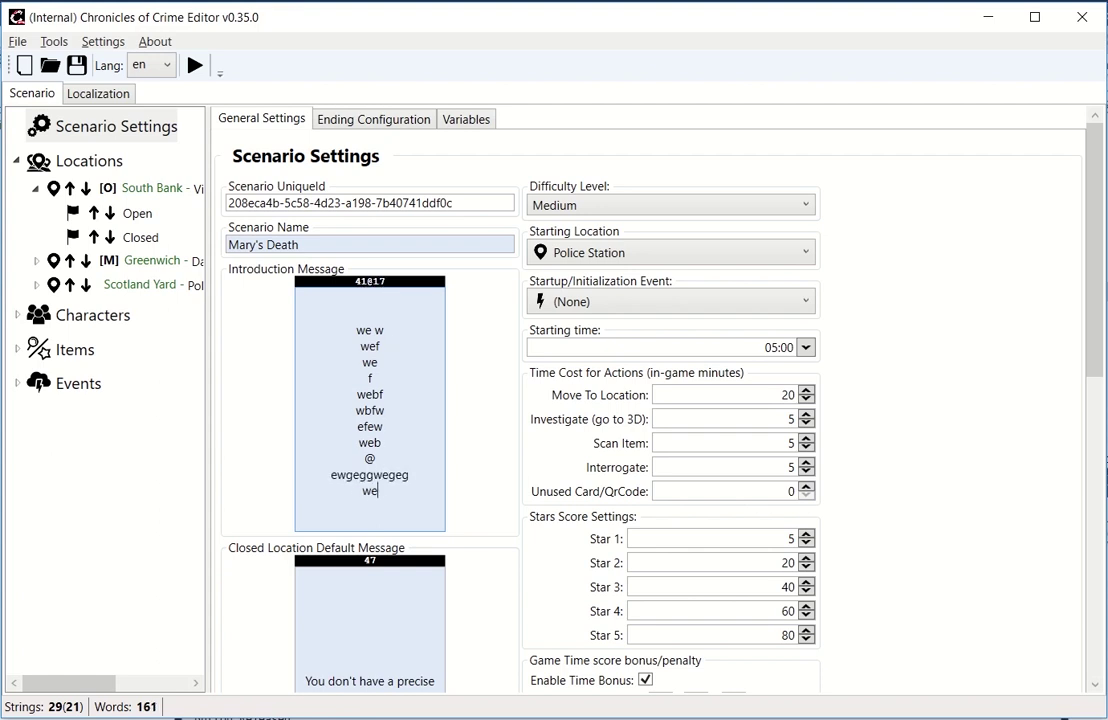
type("wegwegwegwee")
Step: Add more test lines, a second '@' line and an empty line to the message
key("Return")
type("weg")
key("Return")
type("wegweg")
key("Return")
type("wegweg")
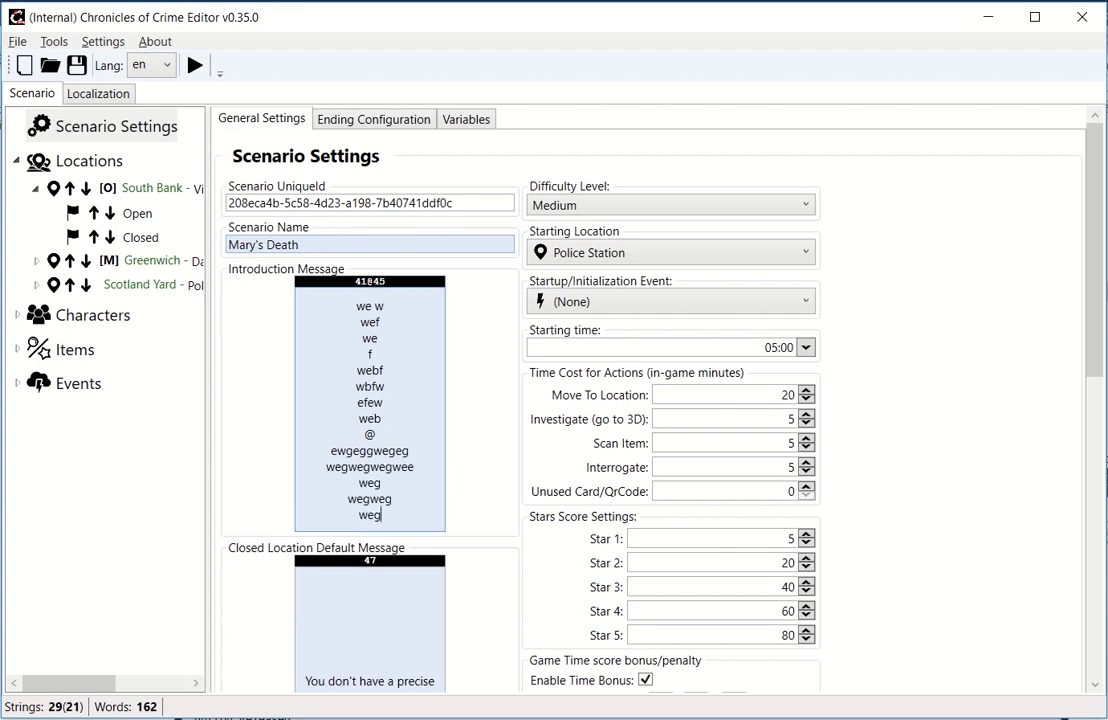
key("Return")
type("weg")
key("Return")
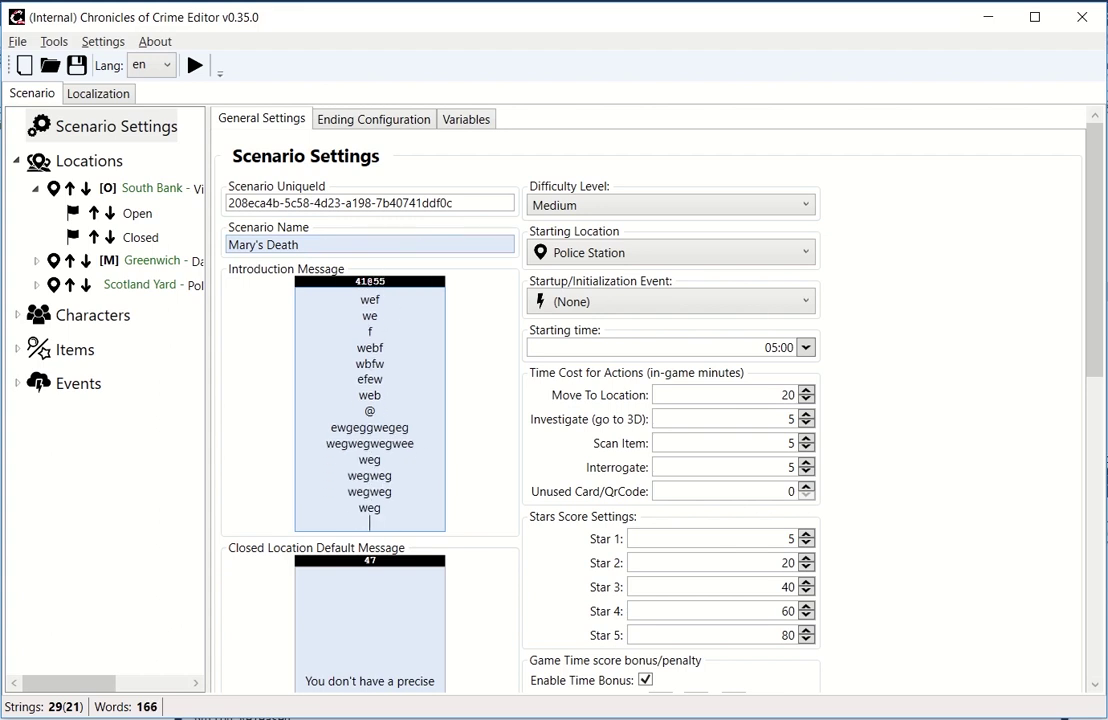
type("@")
key("Return")
type("wegwegwegweg")
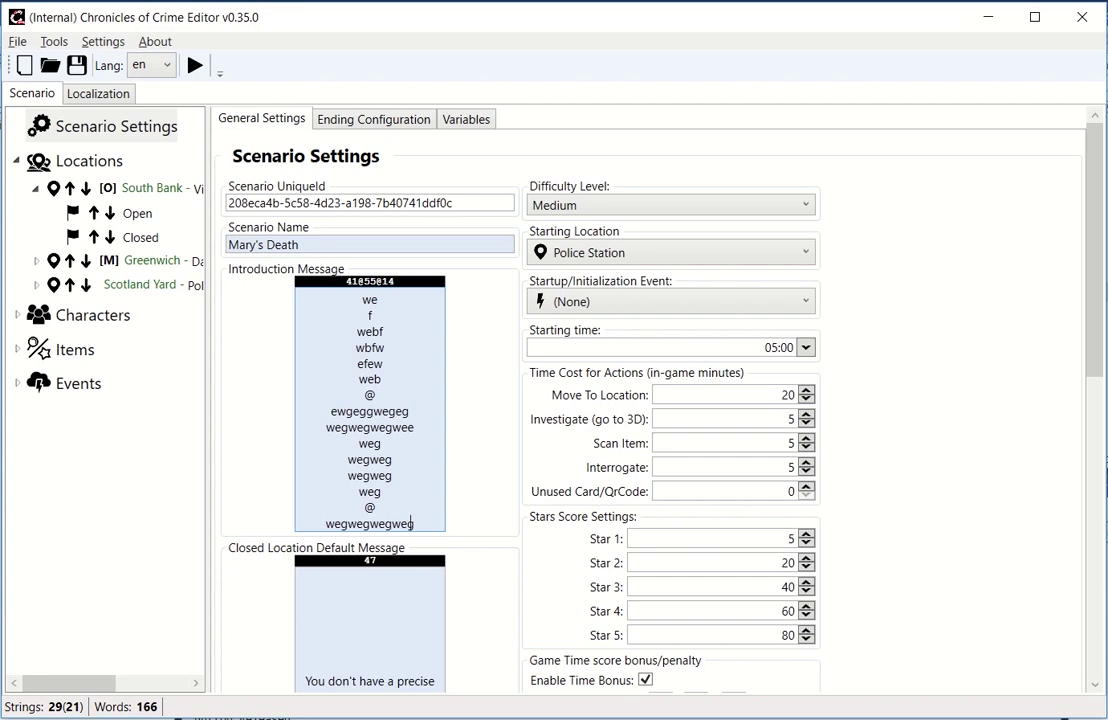
type("w")
key("Return")
type("weg")
key("Return")
type("weg")
key("Return")
type("weg weg")
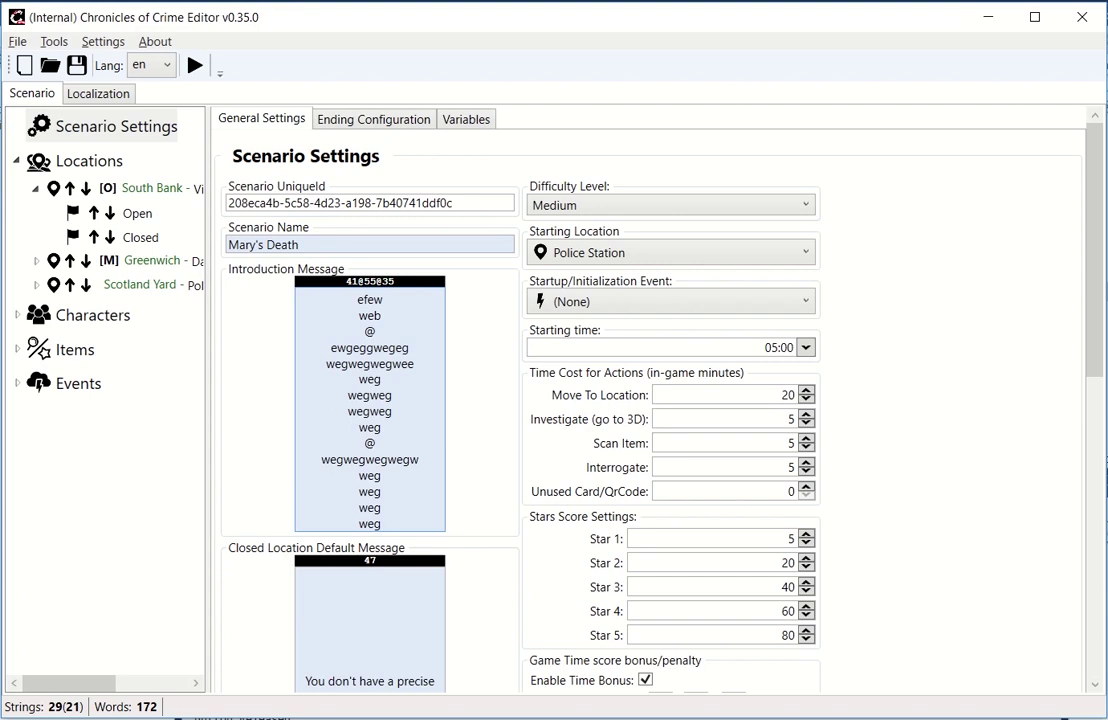
Step: Erase all the test text from the introduction message
scroll(369, 307, "up", 2)
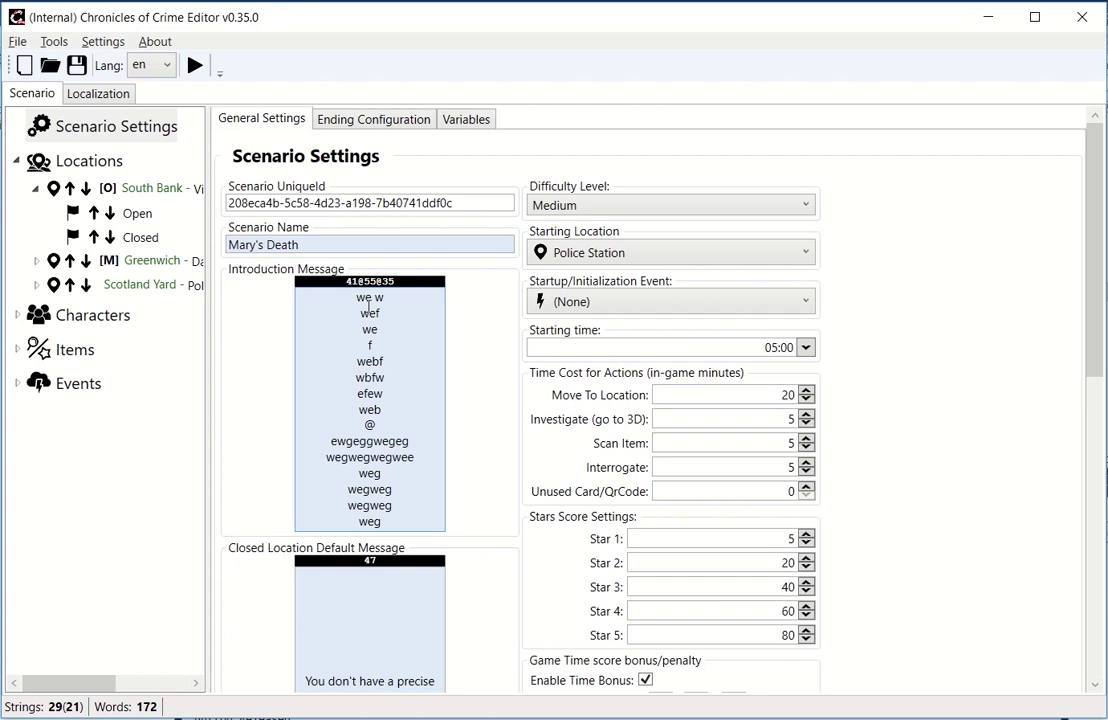
double_click(369, 329)
type("<home>")
key("ctrl+a")
key("BackSpace")
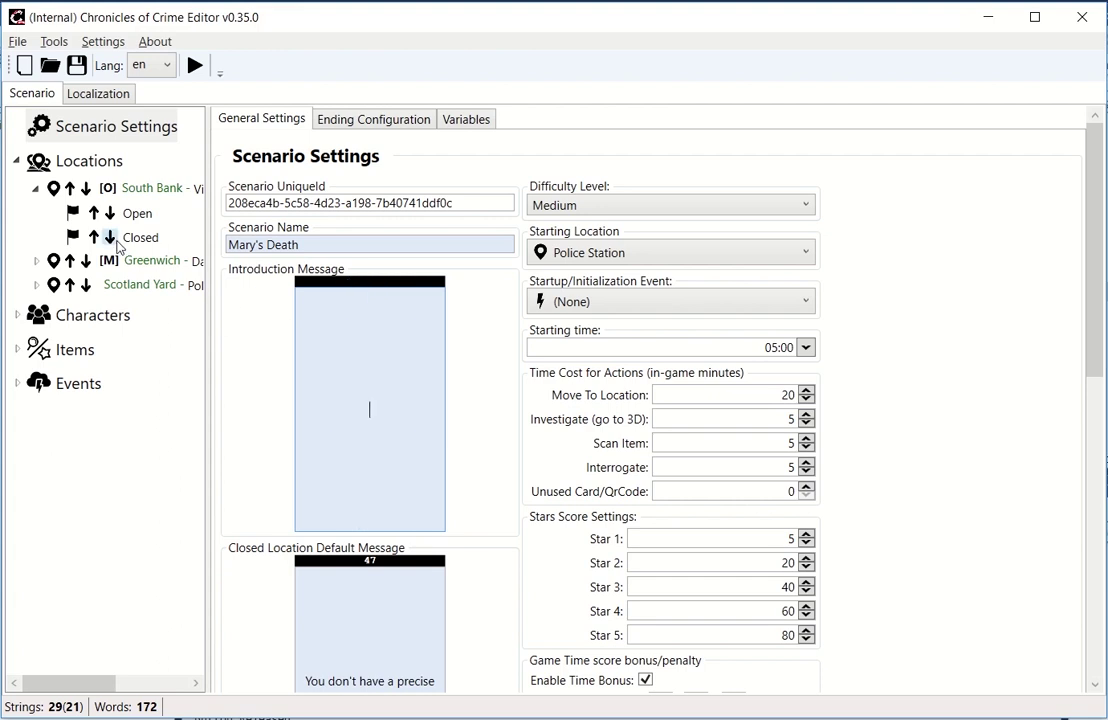
Step: Open Victim's Apartment and scroll to Mary's character scan texts
left_click(120, 187)
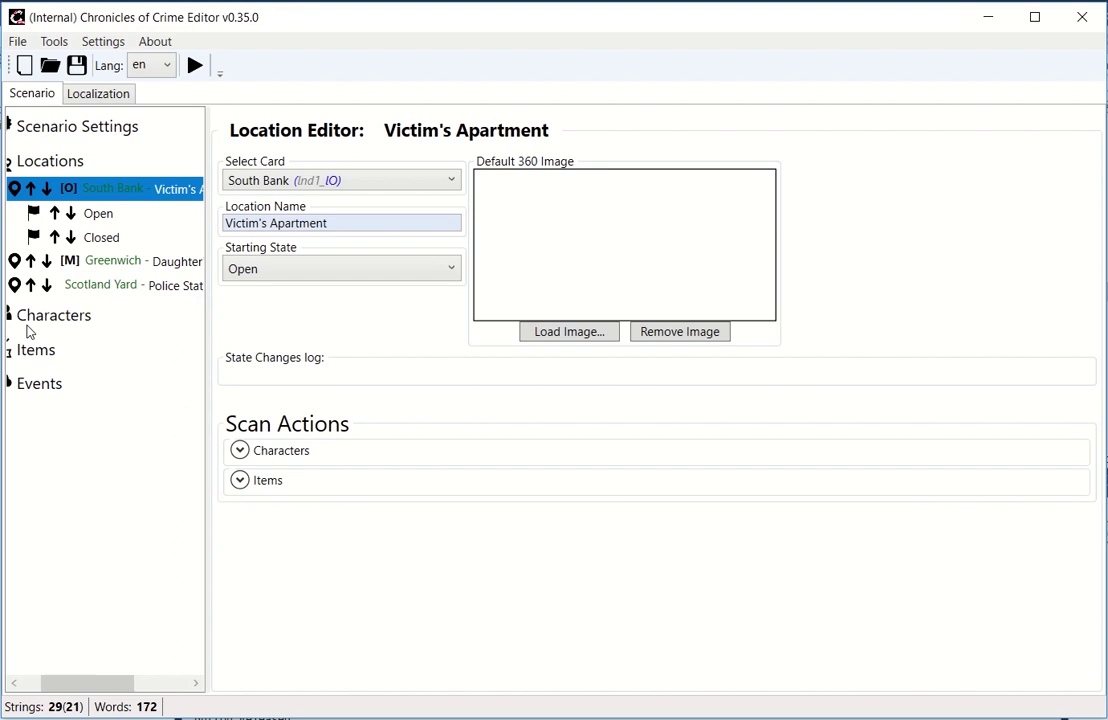
left_click(349, 450)
scroll(349, 449, "down", 2)
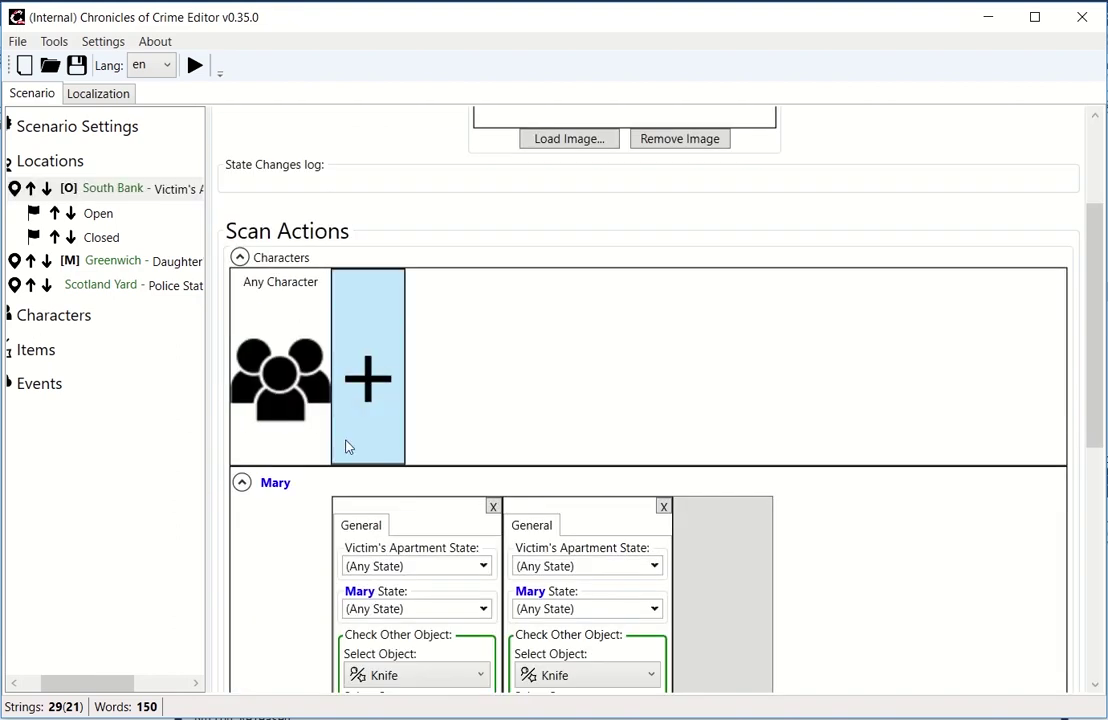
scroll(396, 566, "down", 2)
scroll(396, 560, "down", 2)
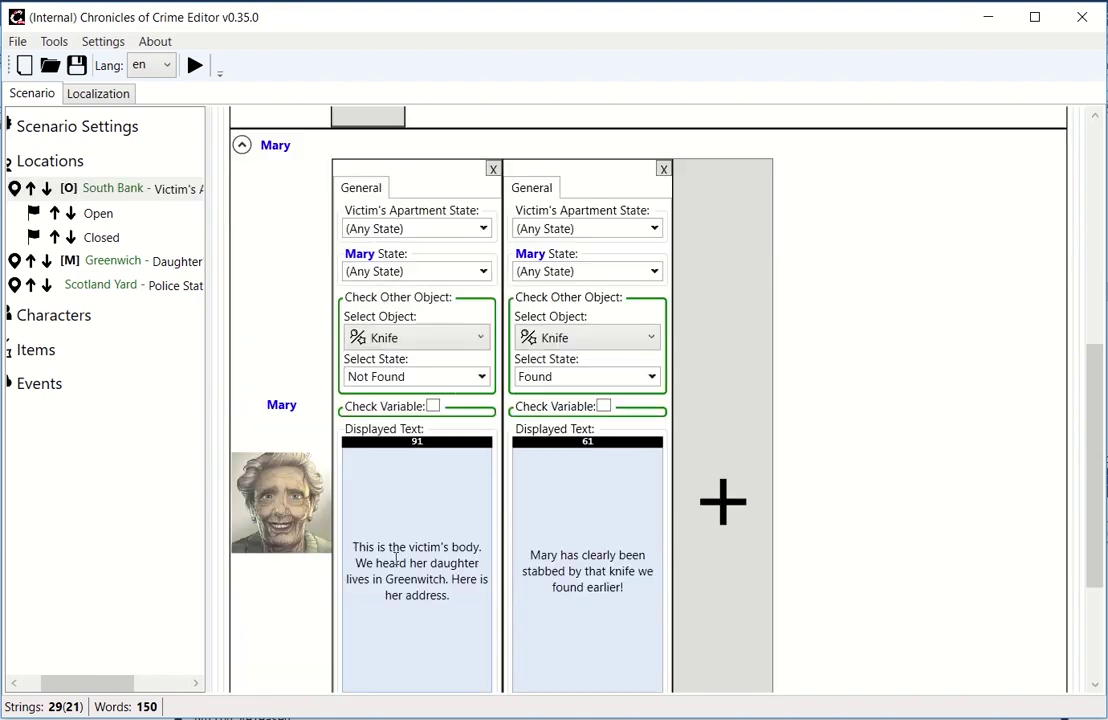
Step: Add a <loc=M> location tag after 'Greenwich' in Mary's first scan text
left_click(373, 579)
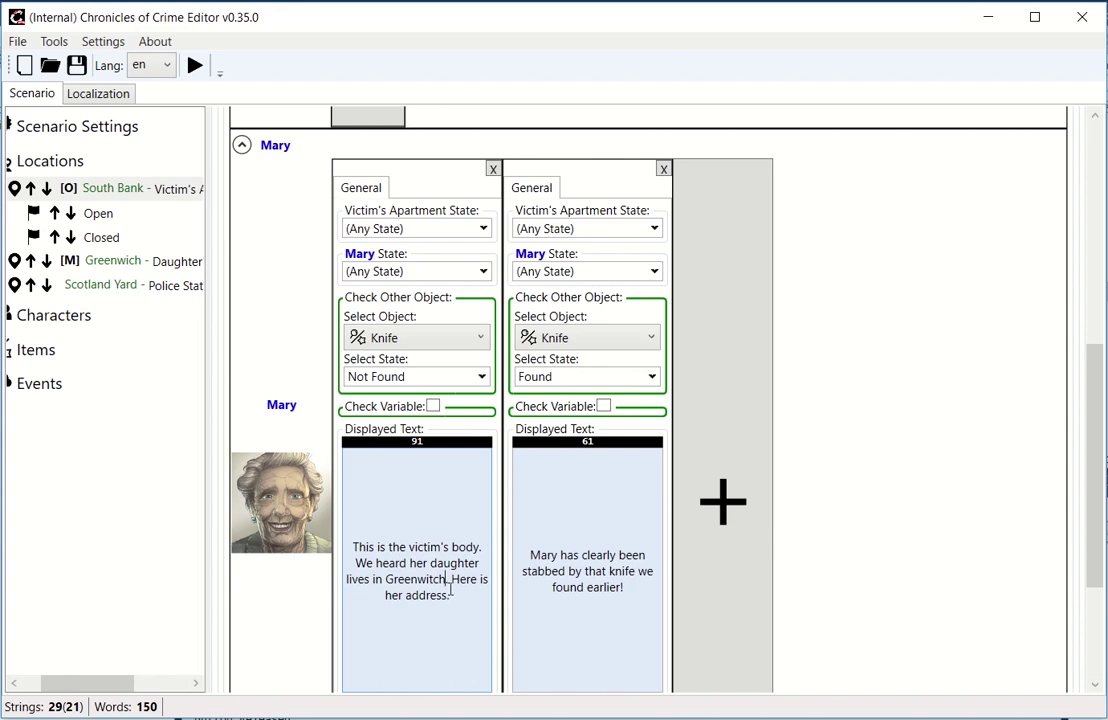
type(".")
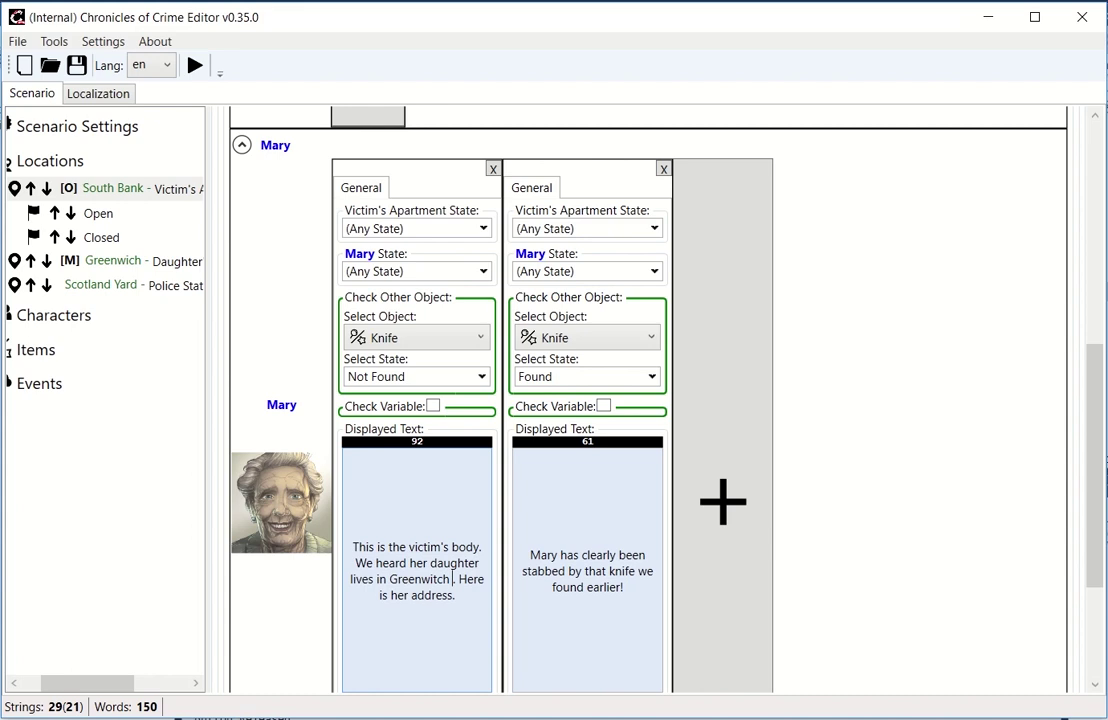
type("<")
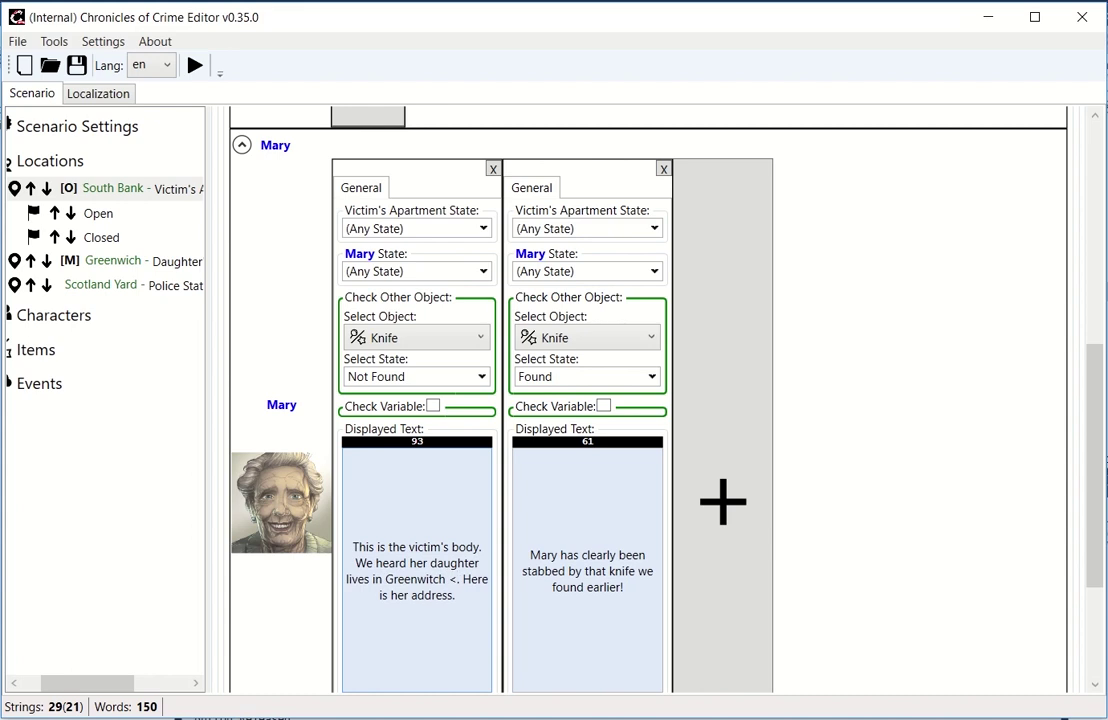
type("loc")
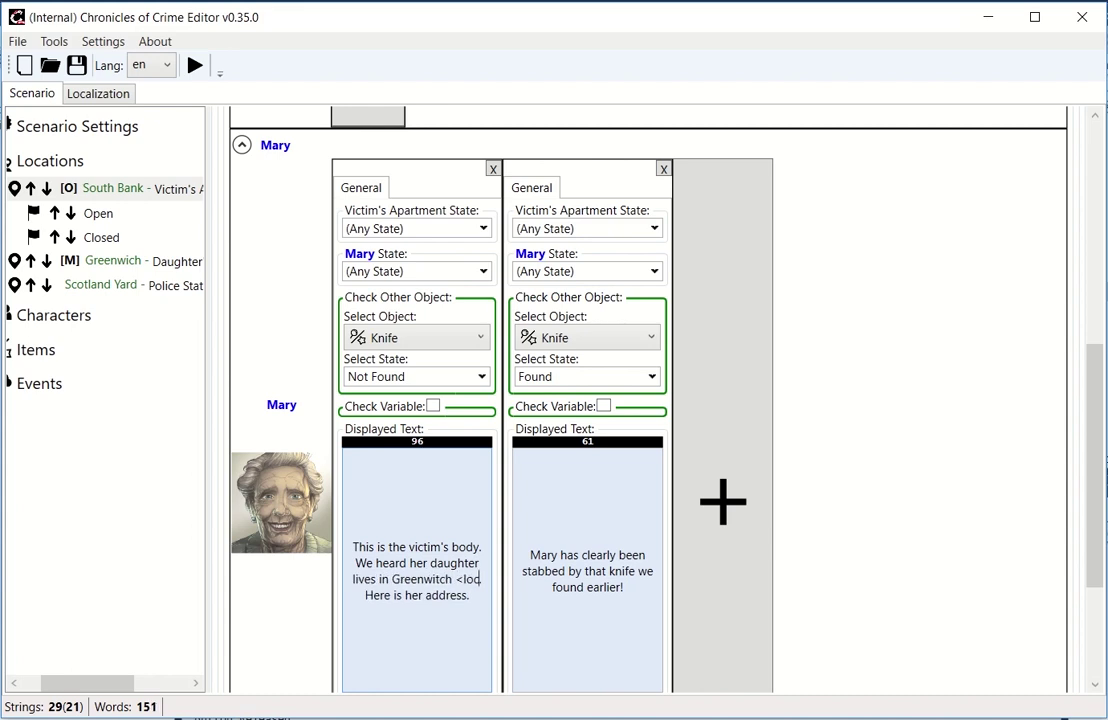
type("=")
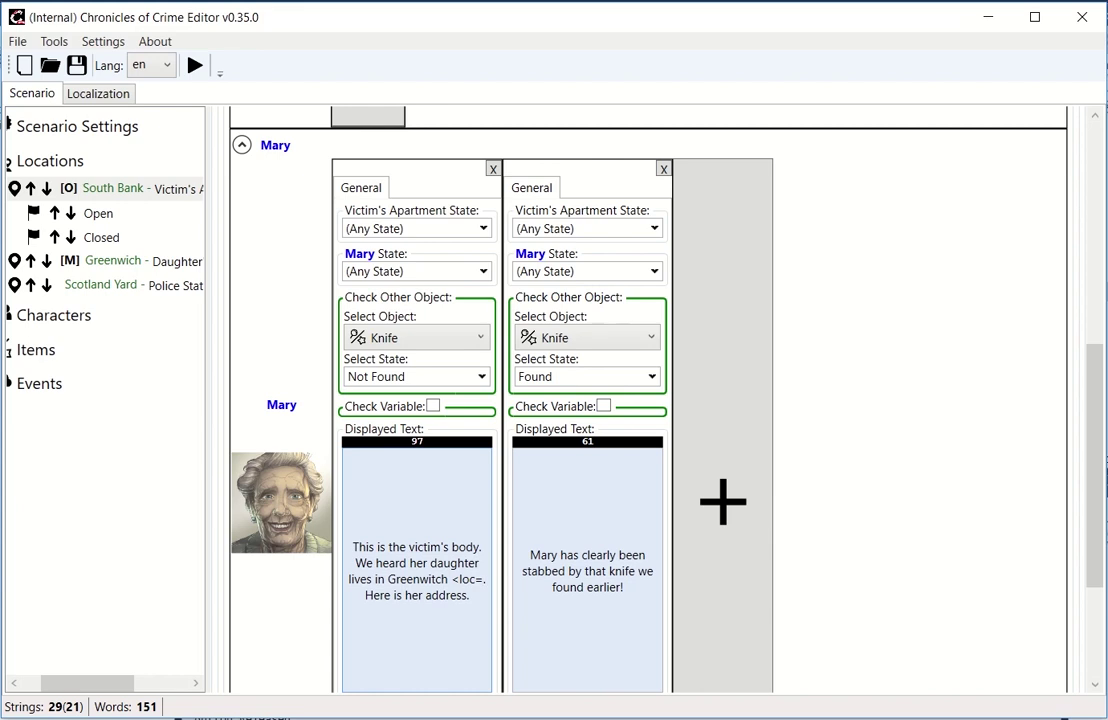
type("M>. Here is her")
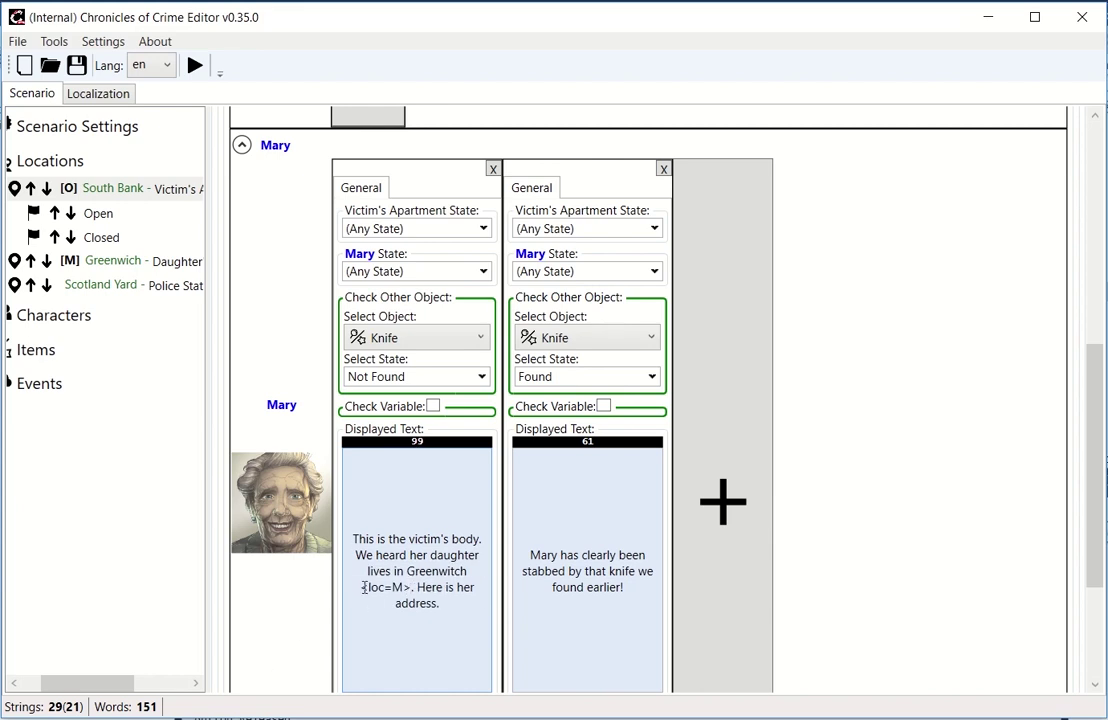
mouse_move(370, 585)
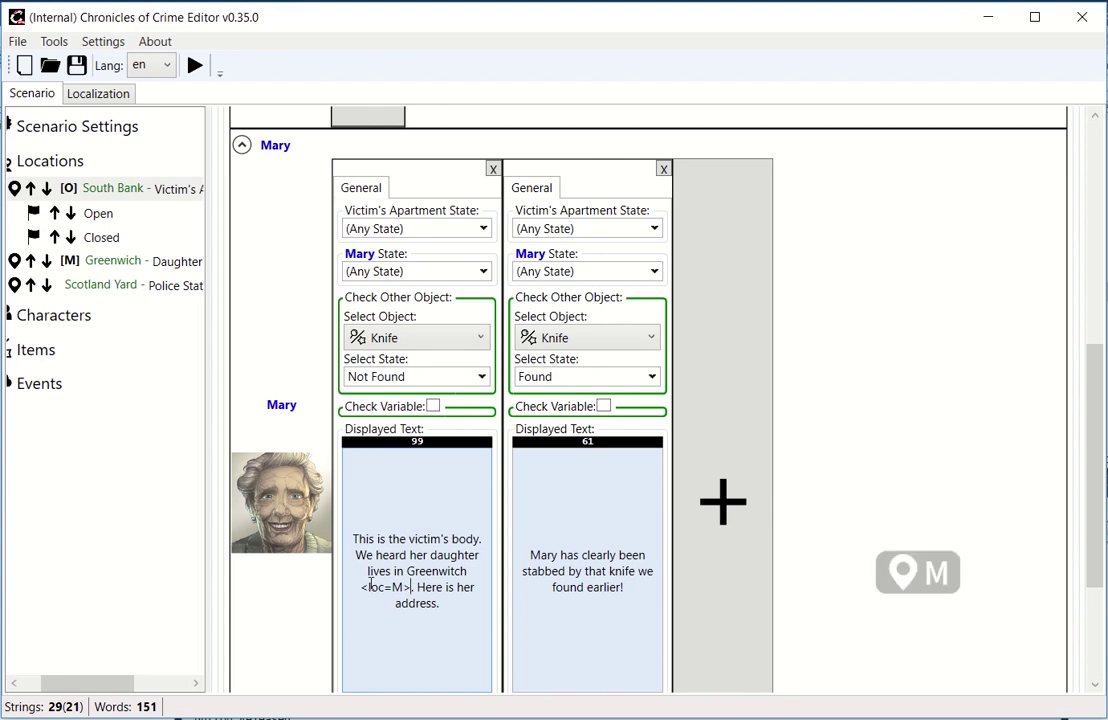
key("BackSpace")
key("BackSpace")
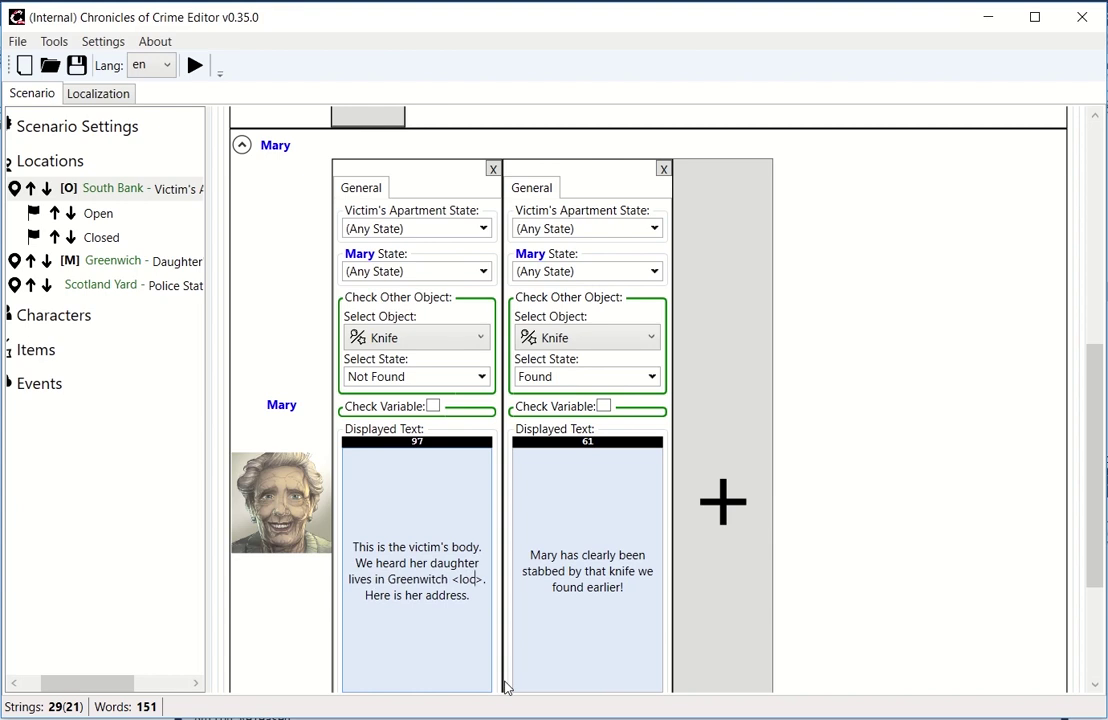
type("=M")
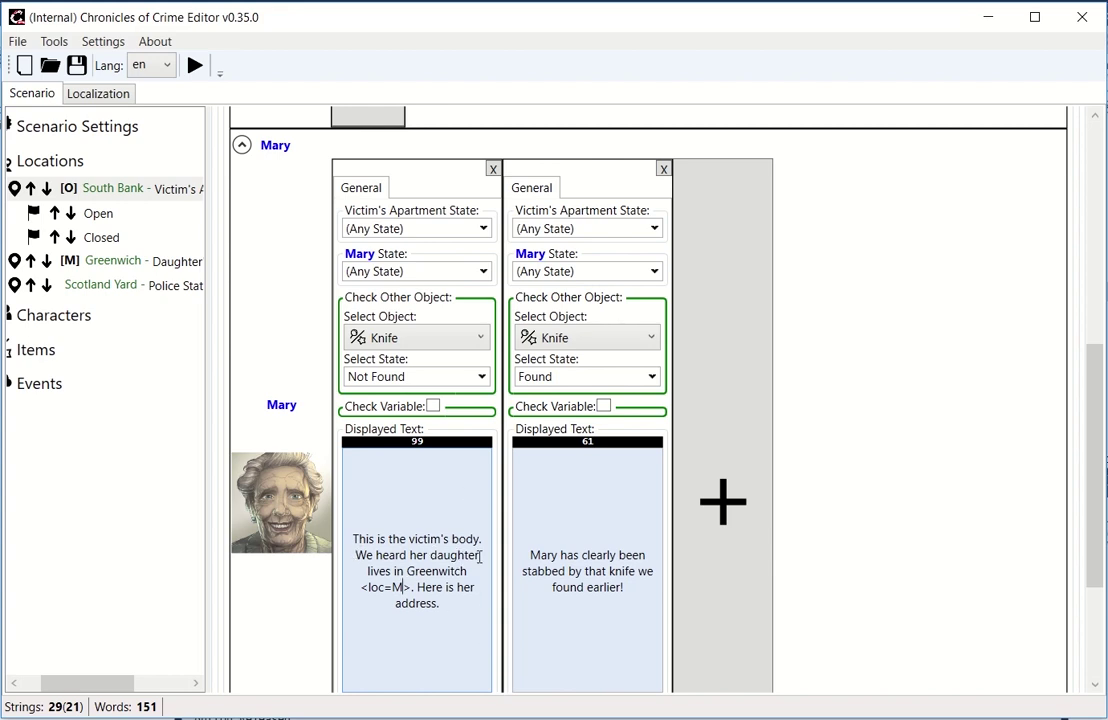
Step: Insert ', Colette <char=04>' after 'daughter' in Mary's first scan text
type(", Colette")
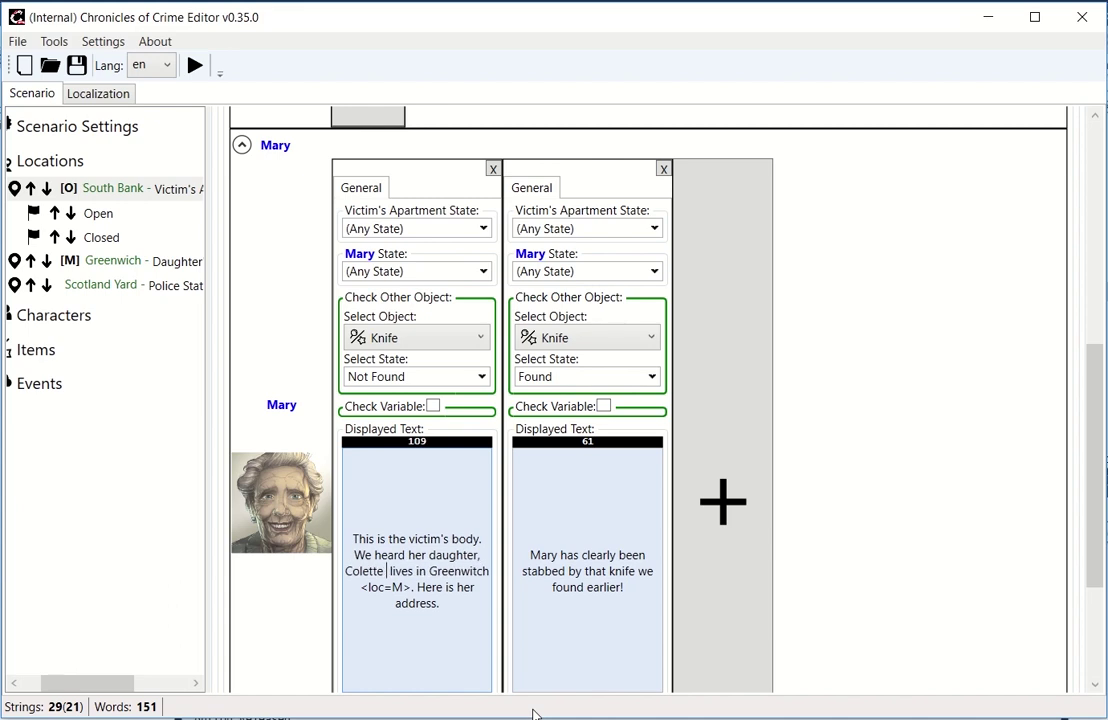
type(" <char ")
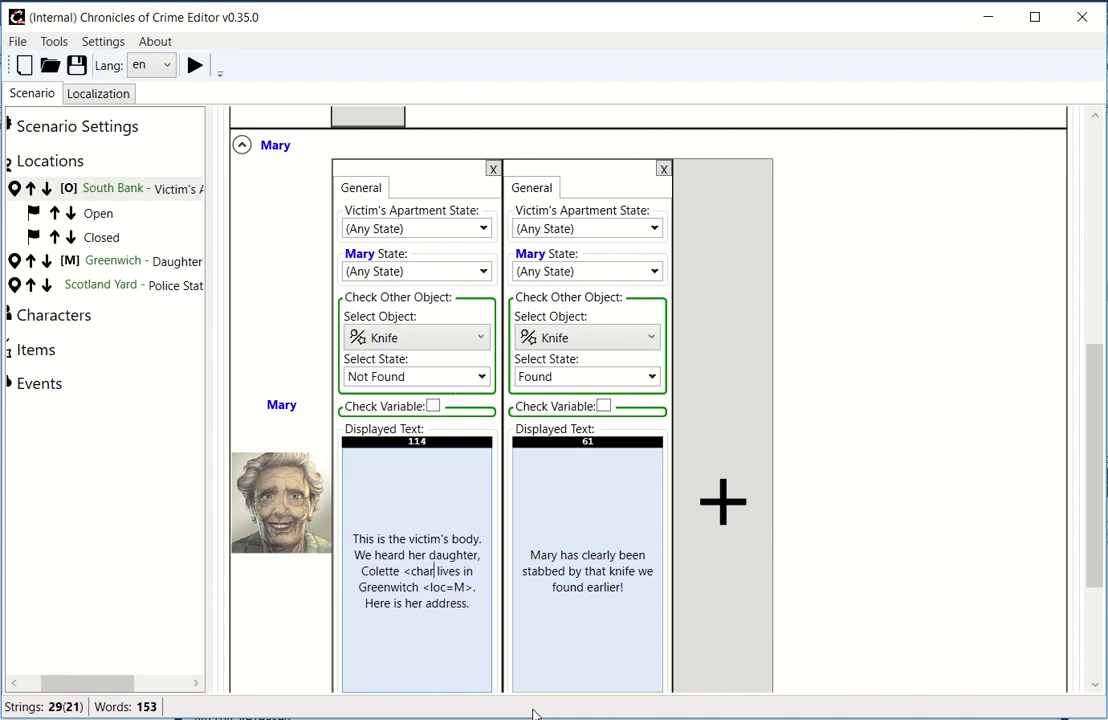
type("=04>")
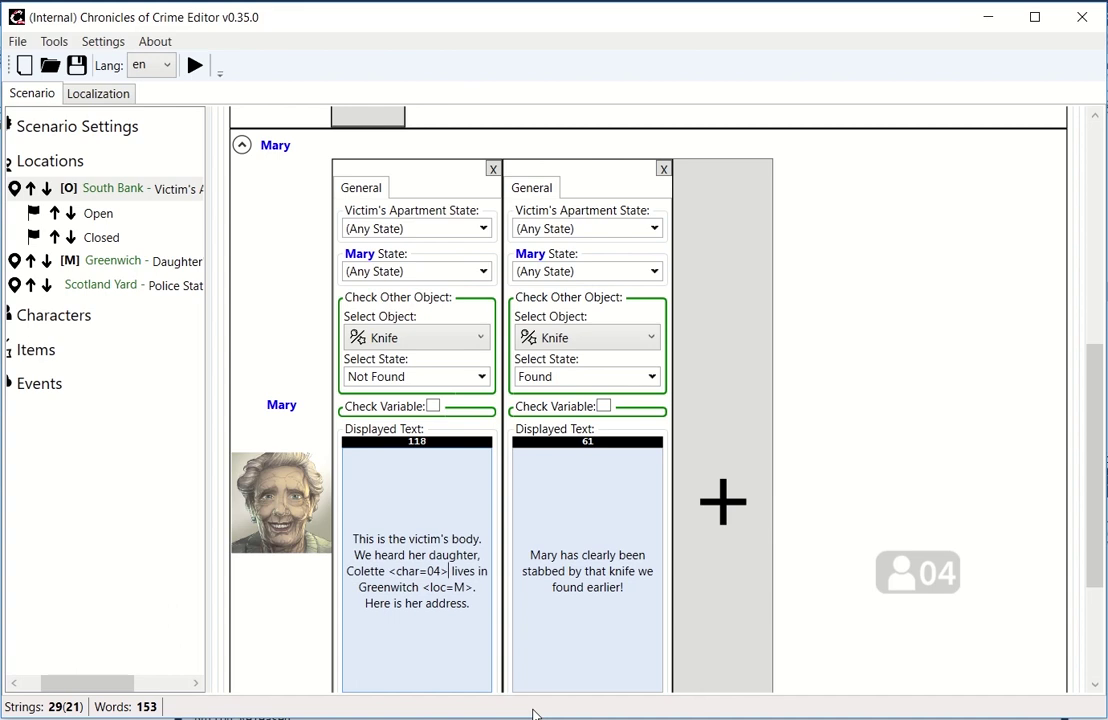
key("Down")
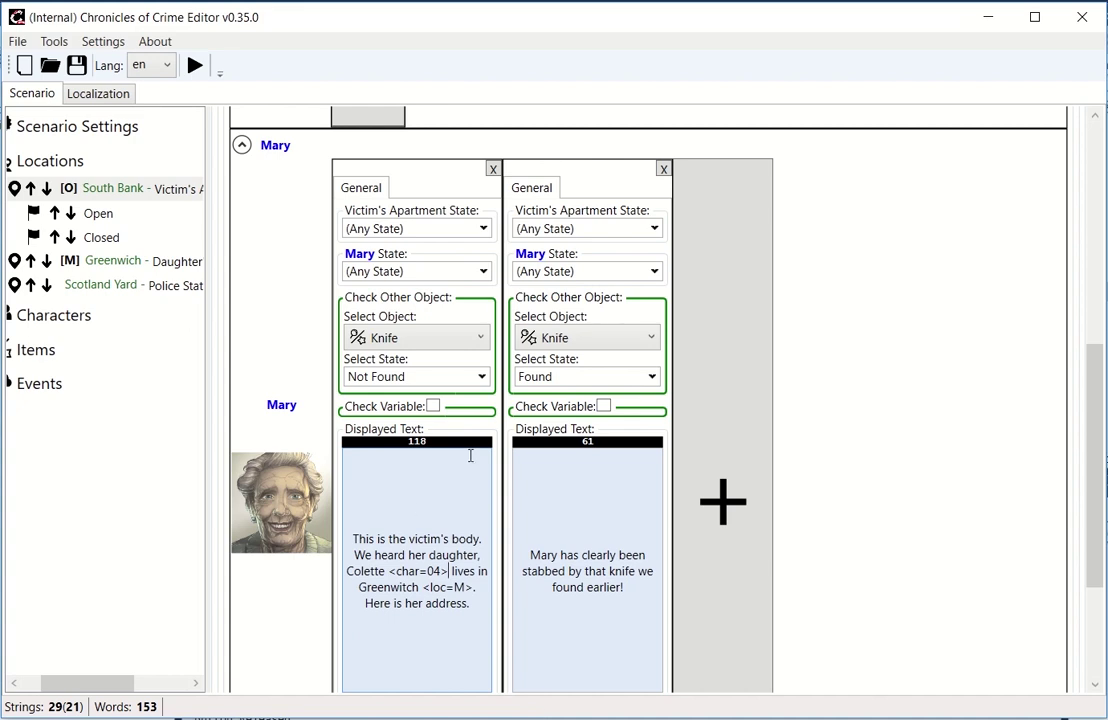
scroll(462, 526, "down", 1)
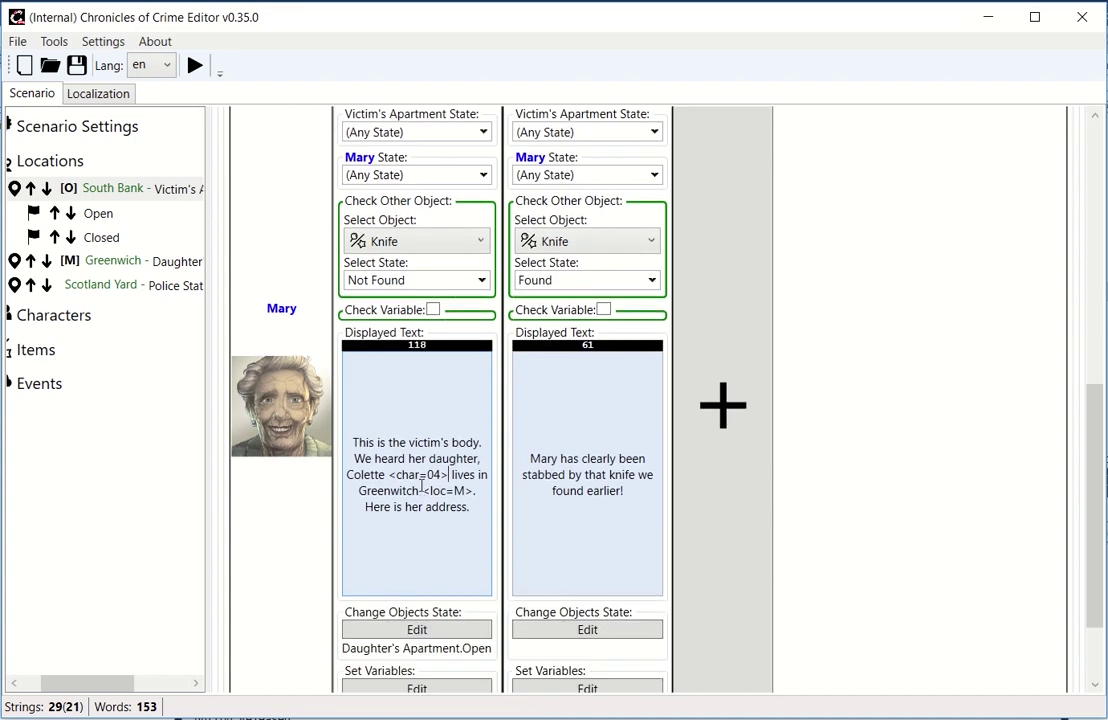
Step: Highlight the new character and location tags in the first scan text
left_click(389, 476)
left_click_drag(388, 478, 449, 500)
key("ctrl+End")
Step: Start an '<itm=' tag right after 'knife' in the second scan text
left_click(602, 458)
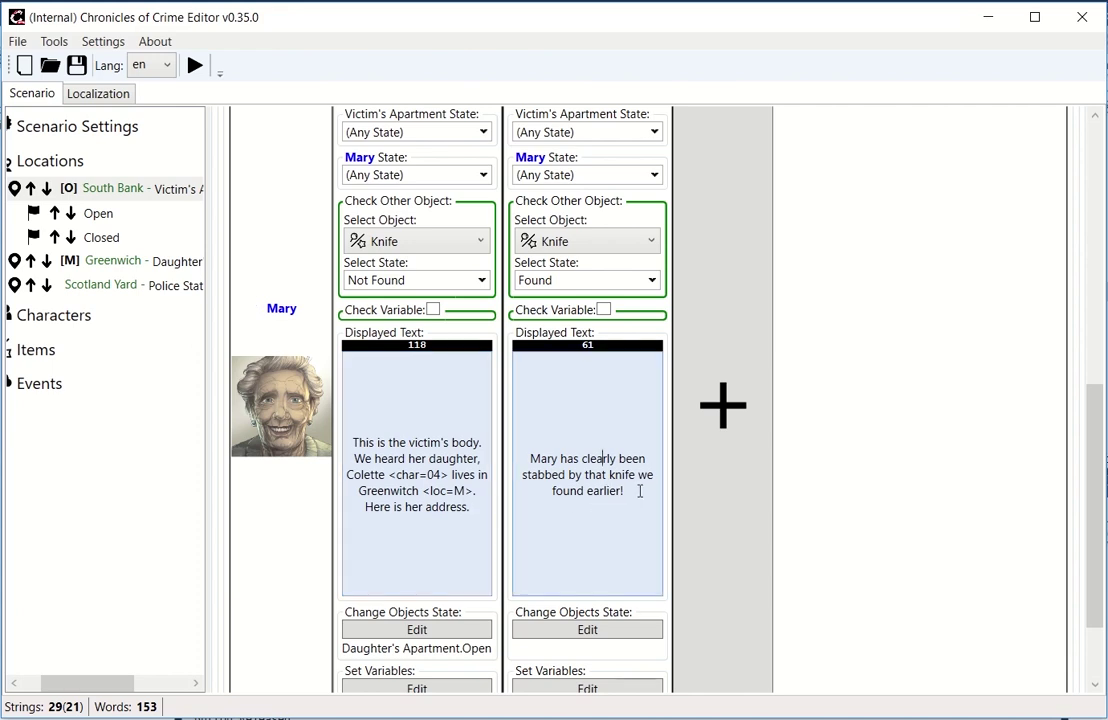
left_click(635, 474)
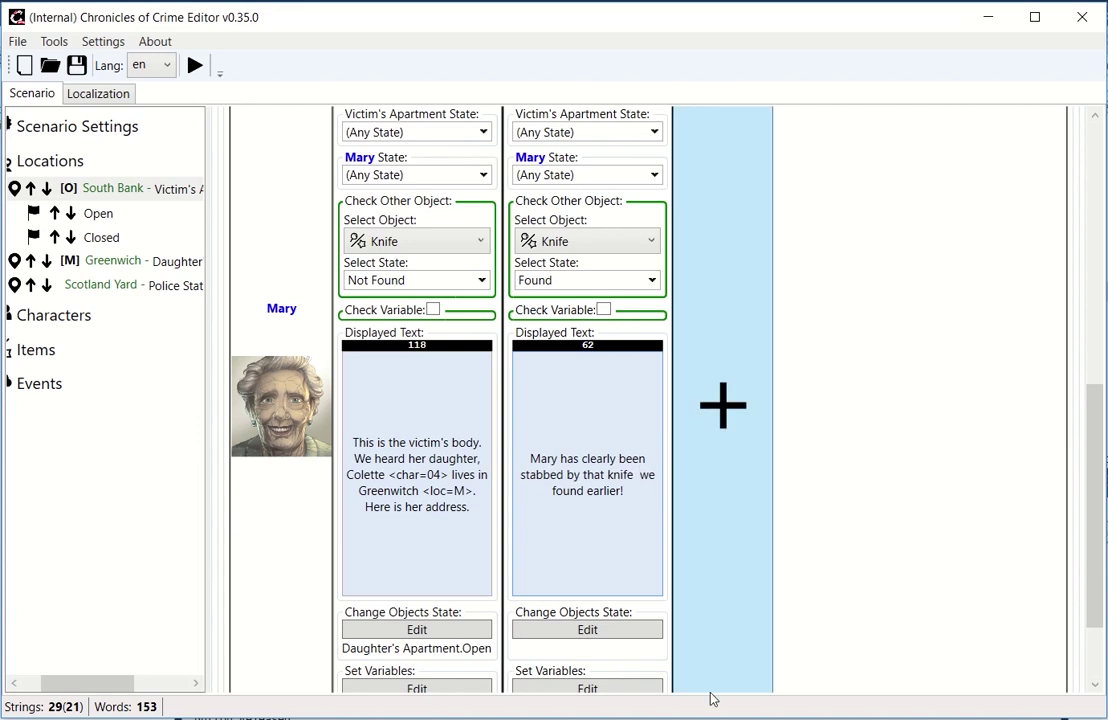
type("<")
type("itm")
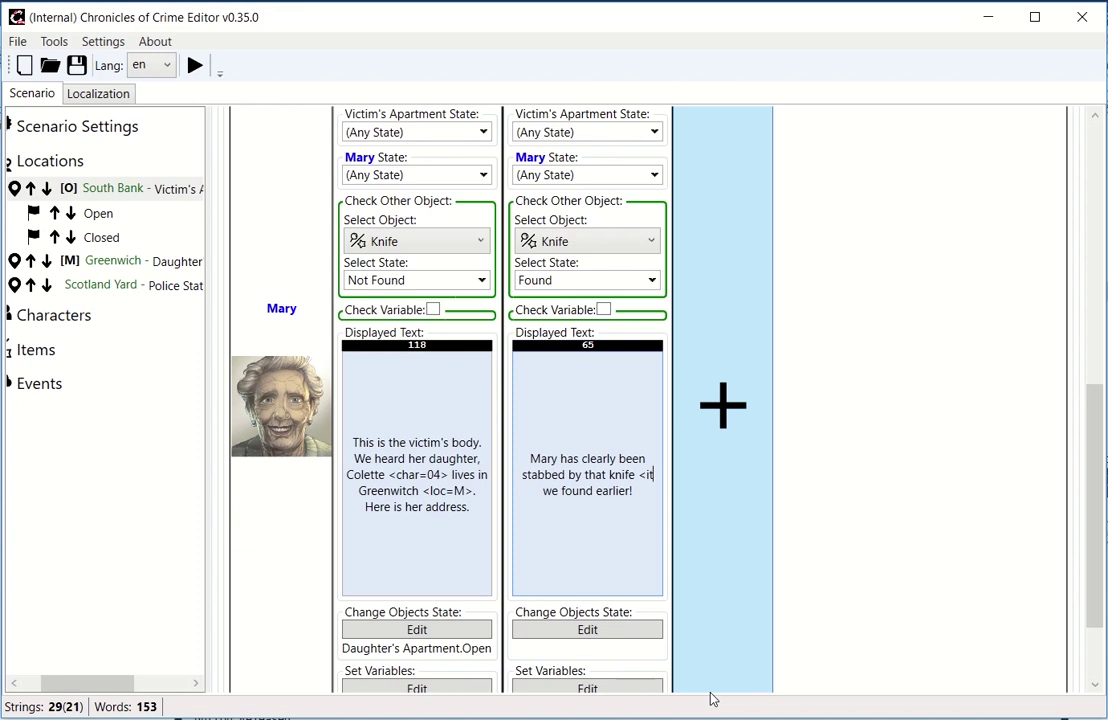
type("=")
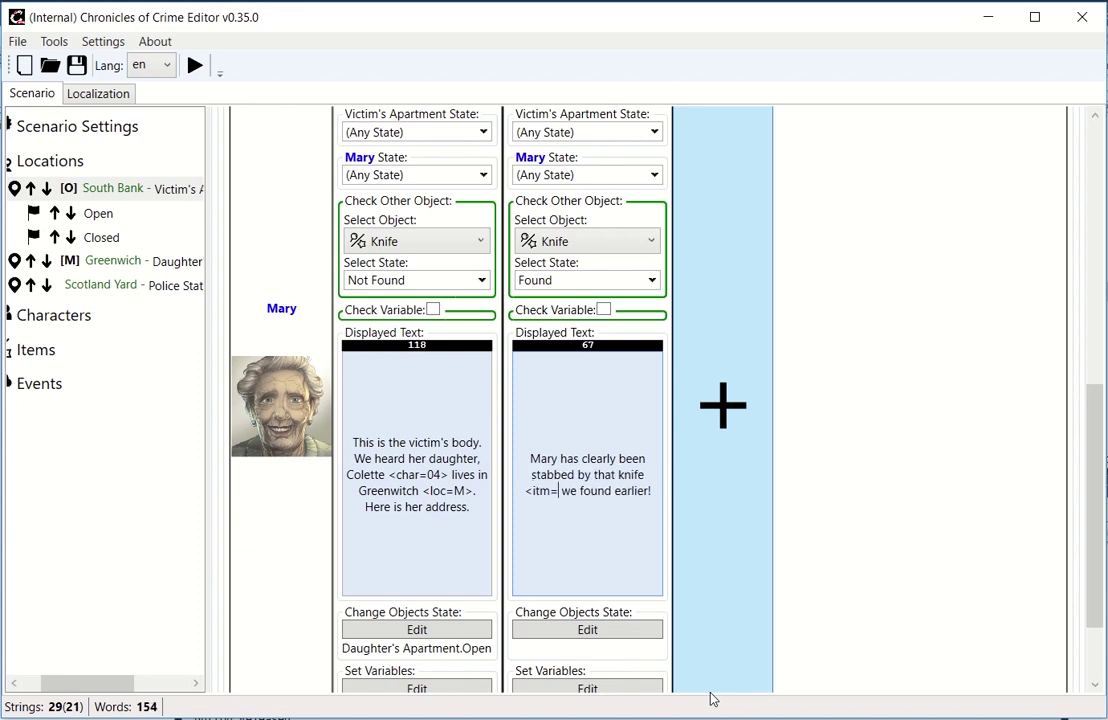
Step: Expand Items in the Scenario tree to find the knife's Kitchen utensils entry
left_click_drag(49, 684, 24, 686)
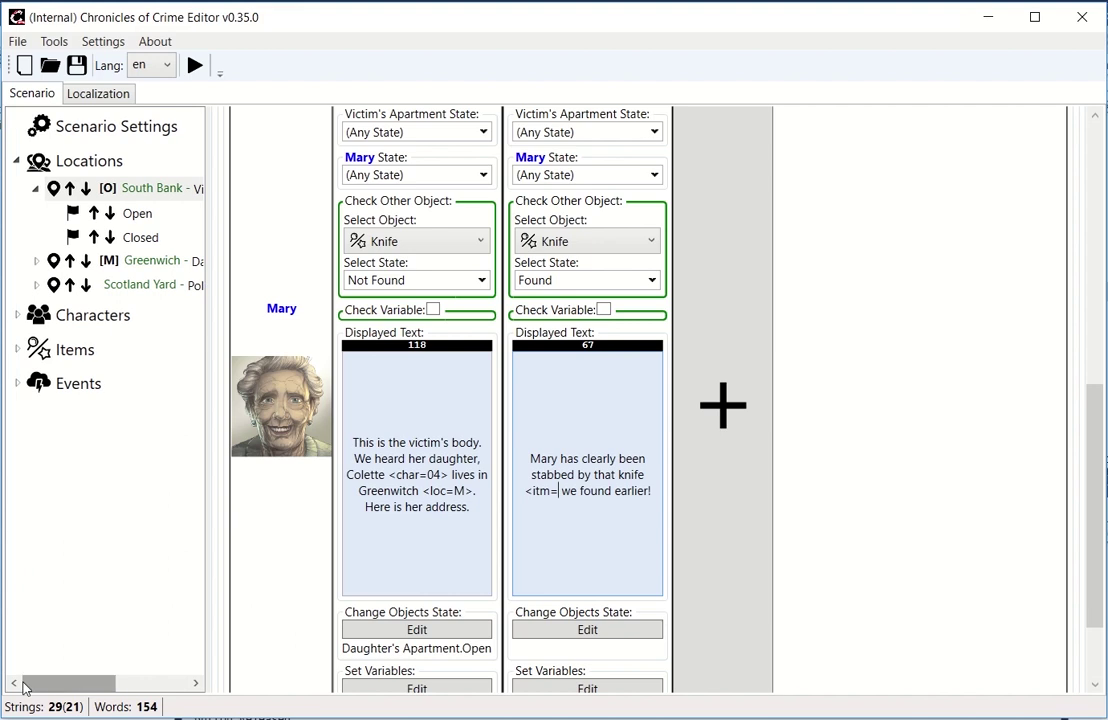
left_click(17, 349)
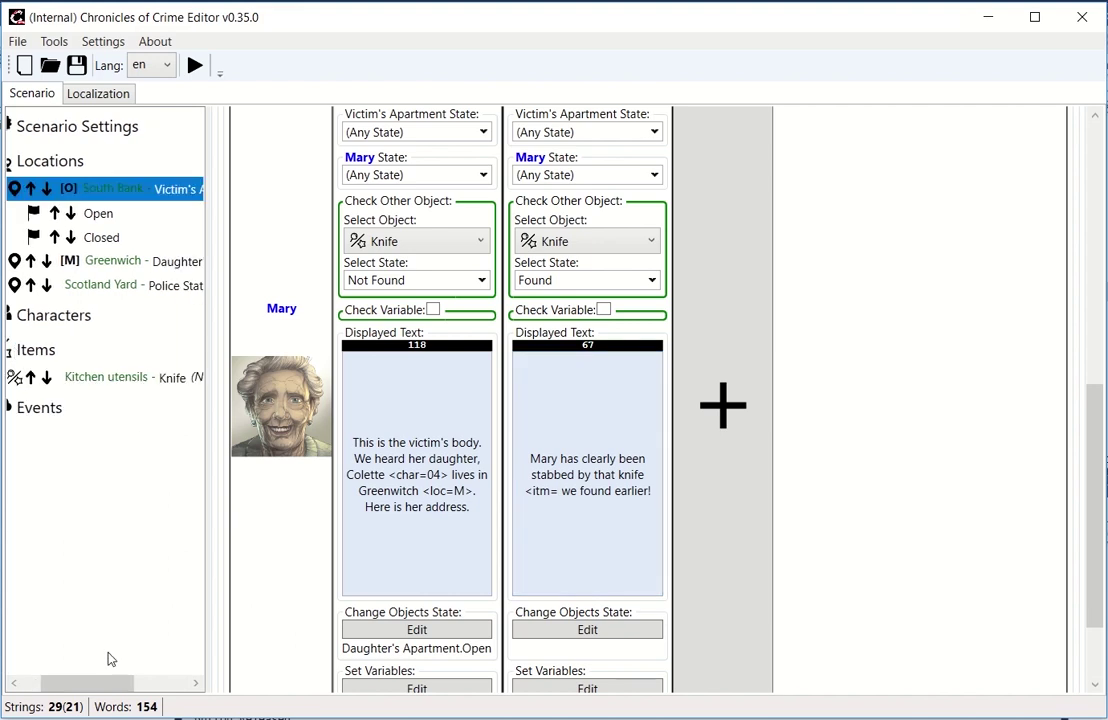
left_click_drag(106, 680, 80, 680)
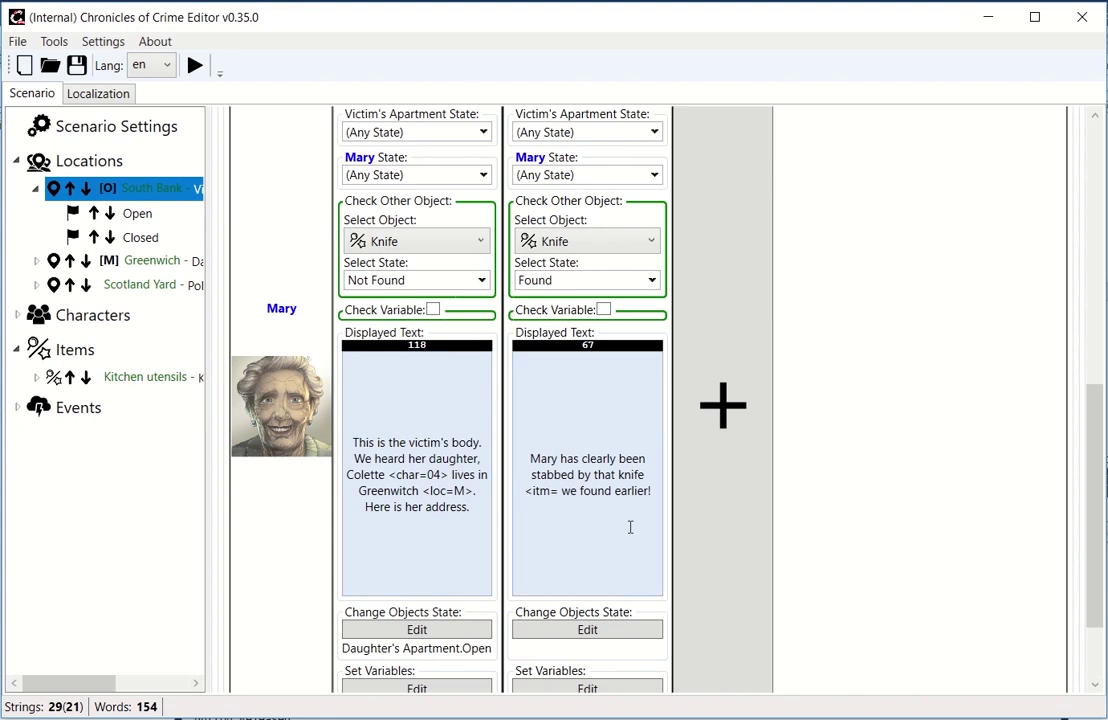
Step: Complete the knife tag with 23 and change 'itm' to 'cat', making <cat=23>
left_click(564, 490)
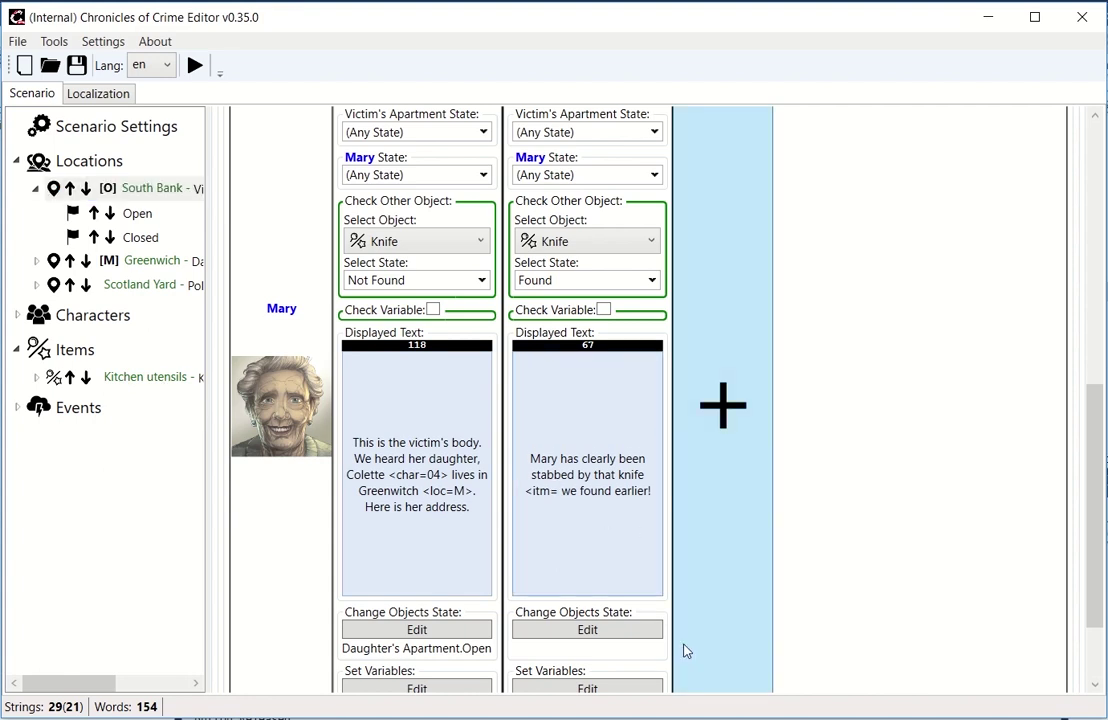
type("23>")
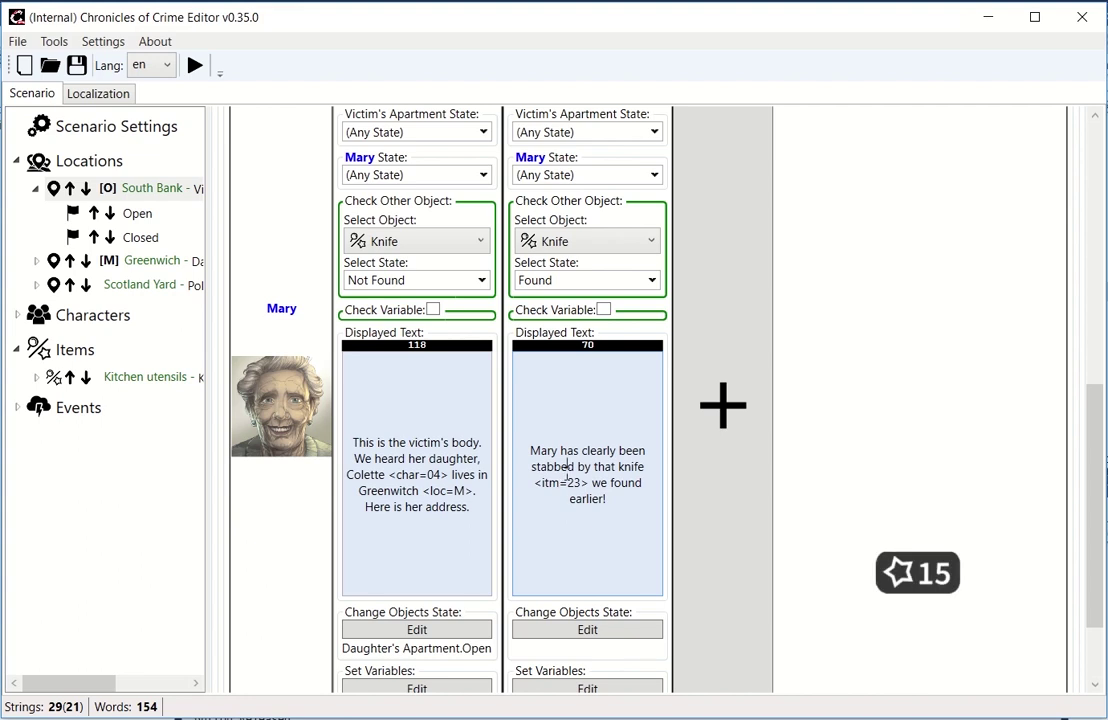
double_click(573, 483)
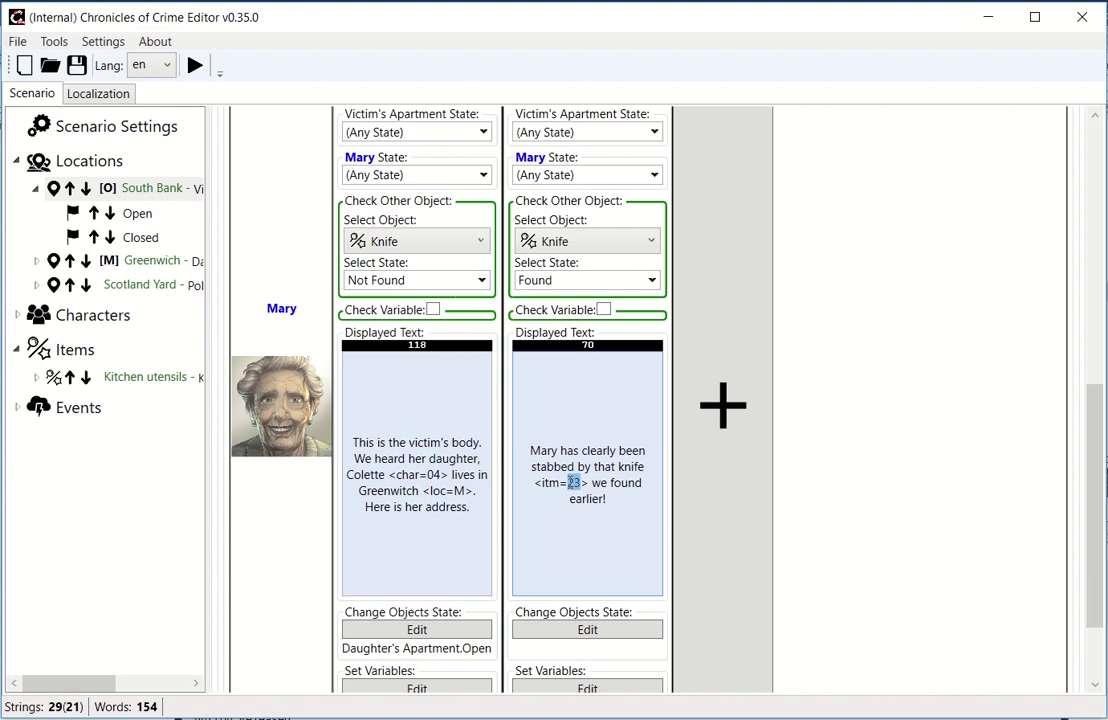
left_click(575, 483)
double_click(549, 483)
type("c")
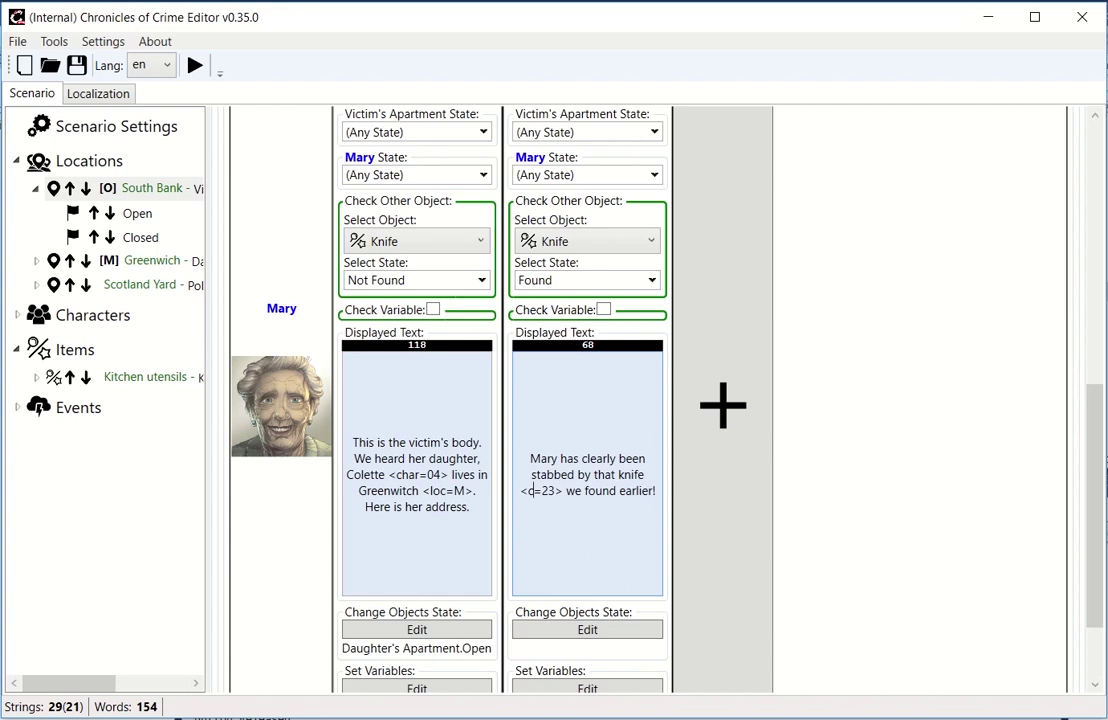
type("at")
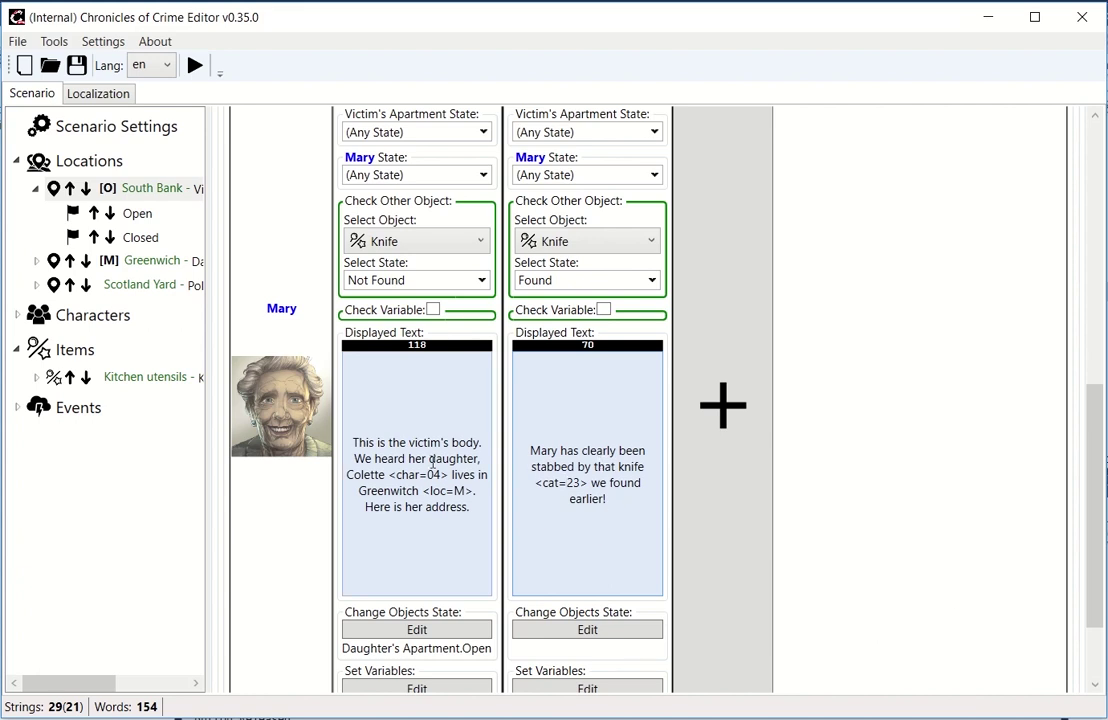
Step: Put <b> before 'Colette' and </b> after her <char=04> tag in the first scan text
left_click(347, 474)
type("<b>")
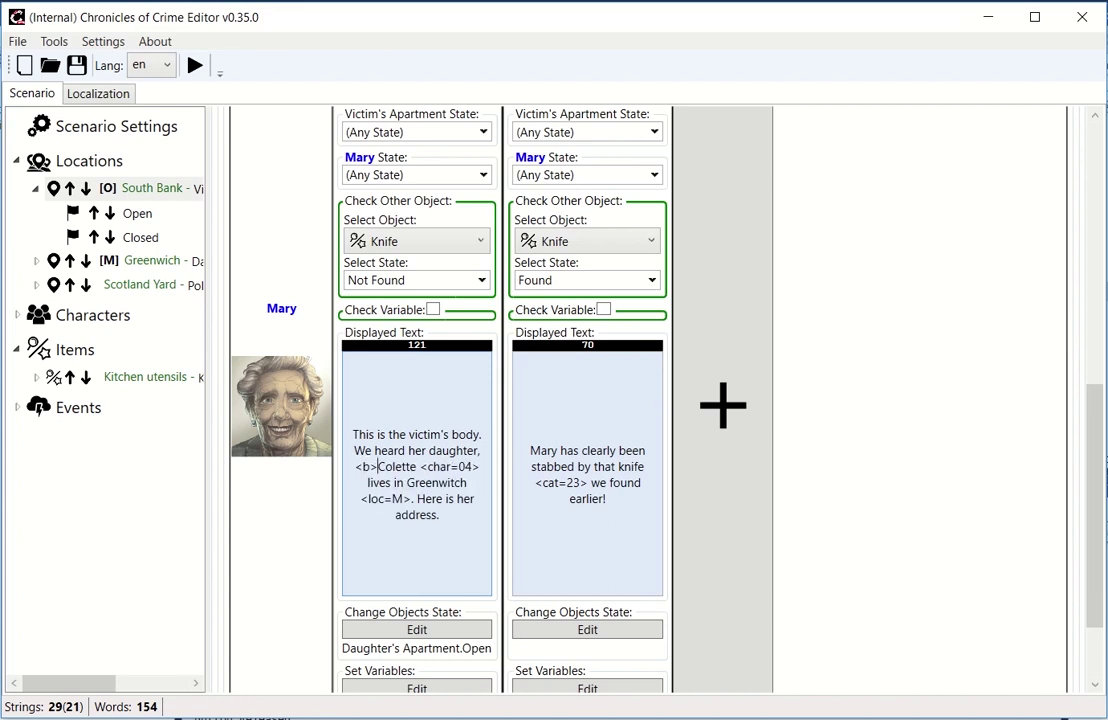
left_click(483, 465)
type("</b")
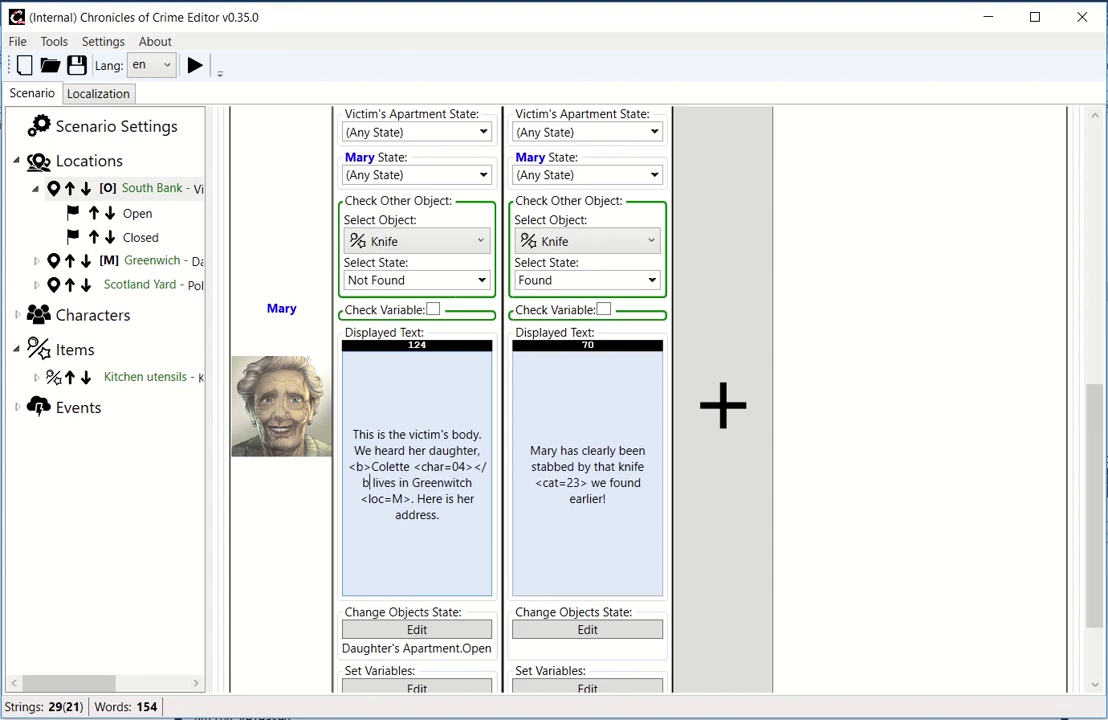
type(">")
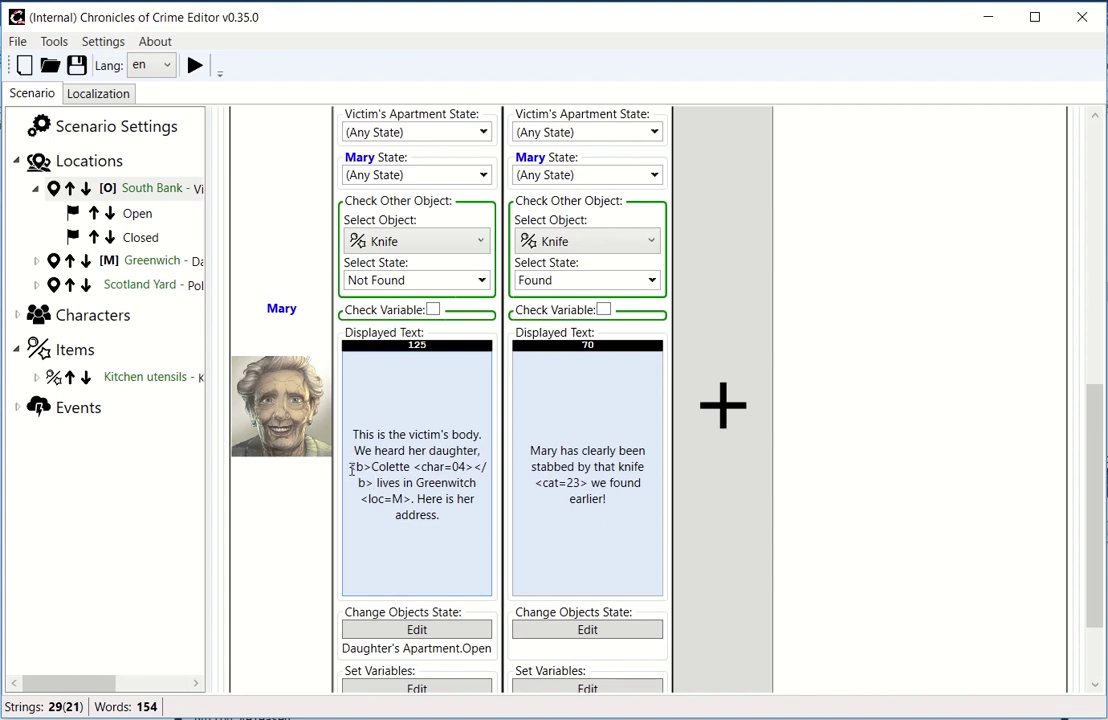
left_click_drag(350, 467, 473, 467)
left_click(474, 467)
Step: Enclose 'victim's body' in <i></i> italic tags in Mary's first scan text
left_click(370, 467)
type("<i>")
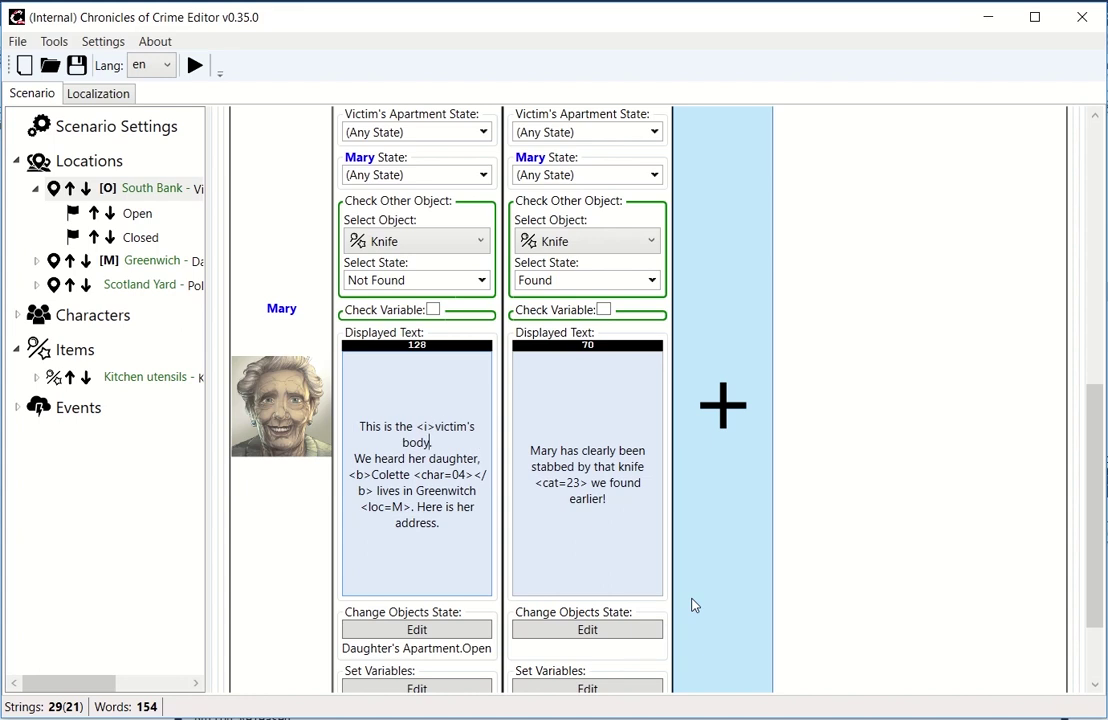
type("</i>")
key("Up")
key("ctrl+shift+Right")
key("ctrl+shift+Right")
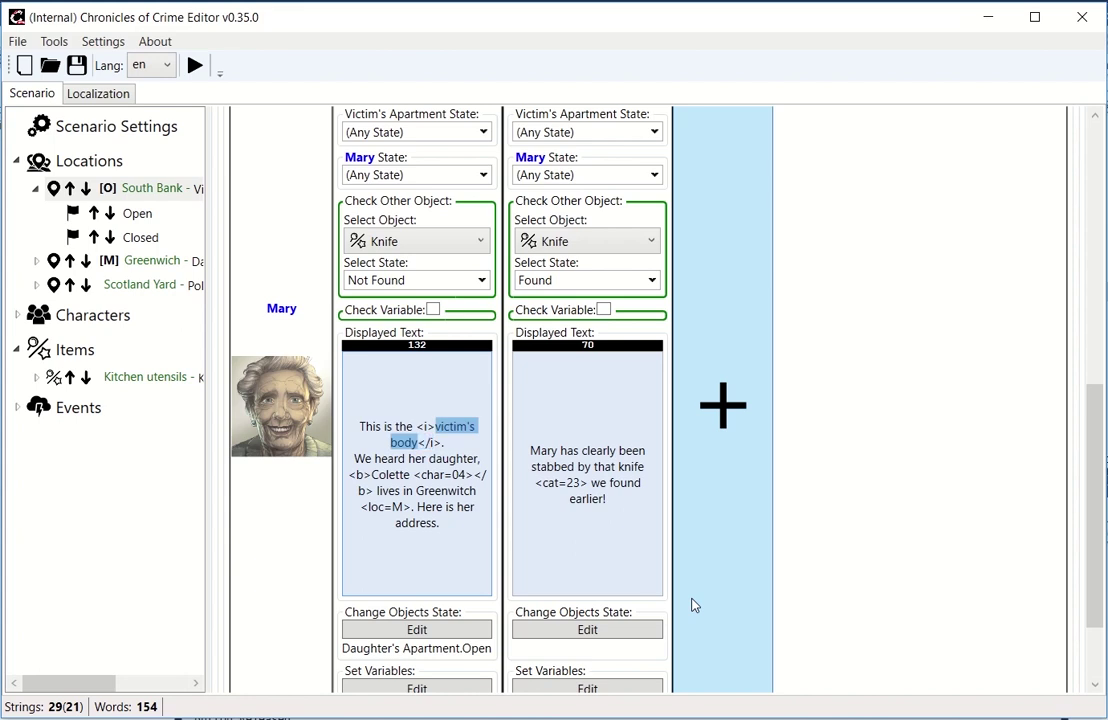
key("Right")
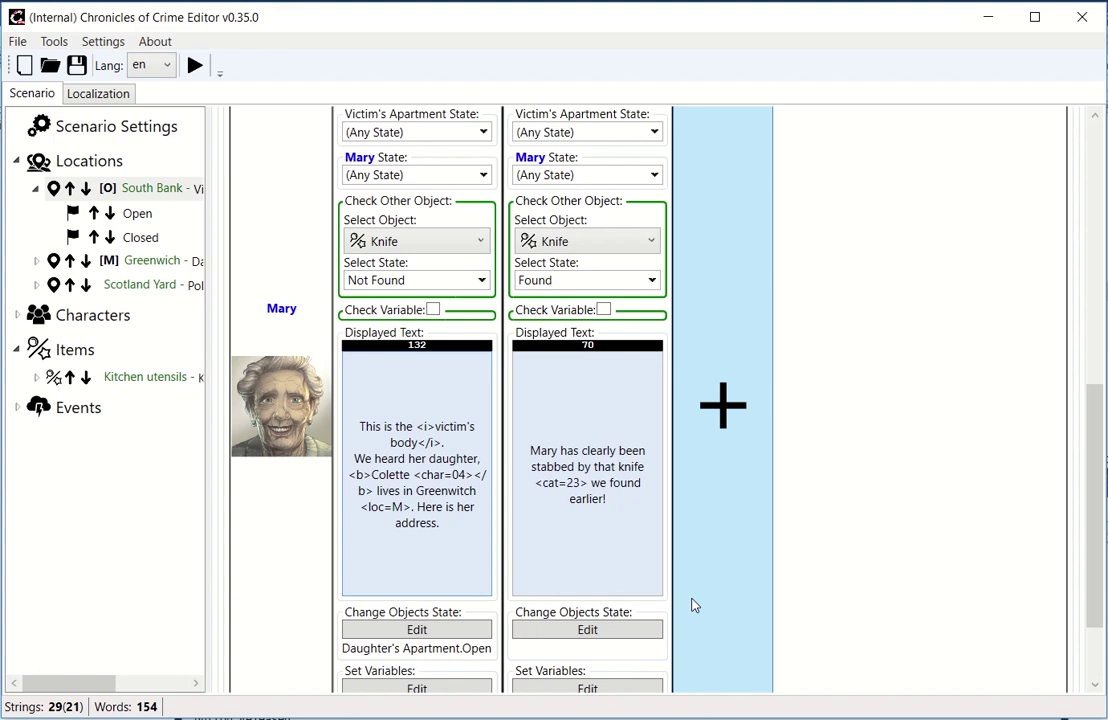